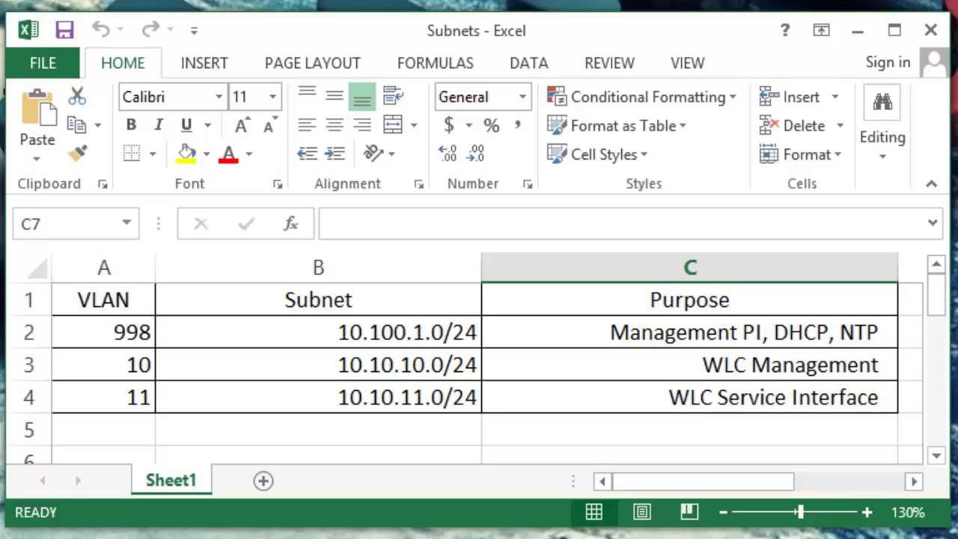
Restore the Excel window and close the Subnets workbook.
{"action": "left_click", "coordinate": [895, 30]}
{"action": "left_click", "coordinate": [807, 80]}
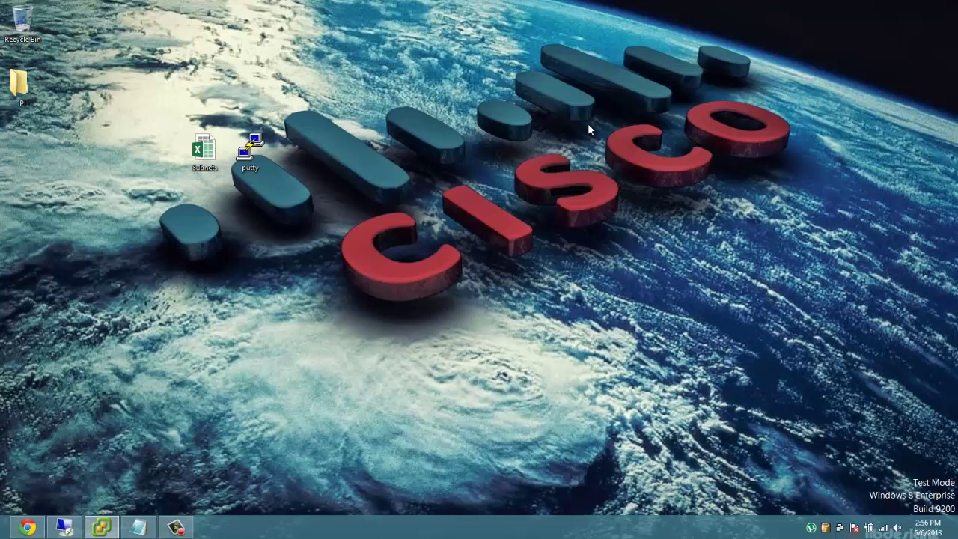
Minimize the remote desktop session to the switch.
{"action": "mouse_move", "coordinate": [64, 527]}
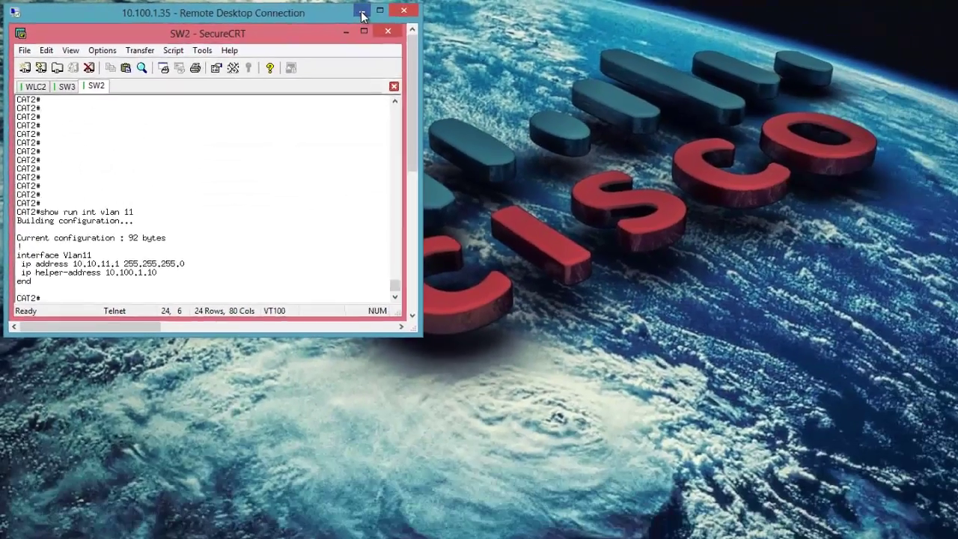
{"action": "left_click", "coordinate": [362, 13]}
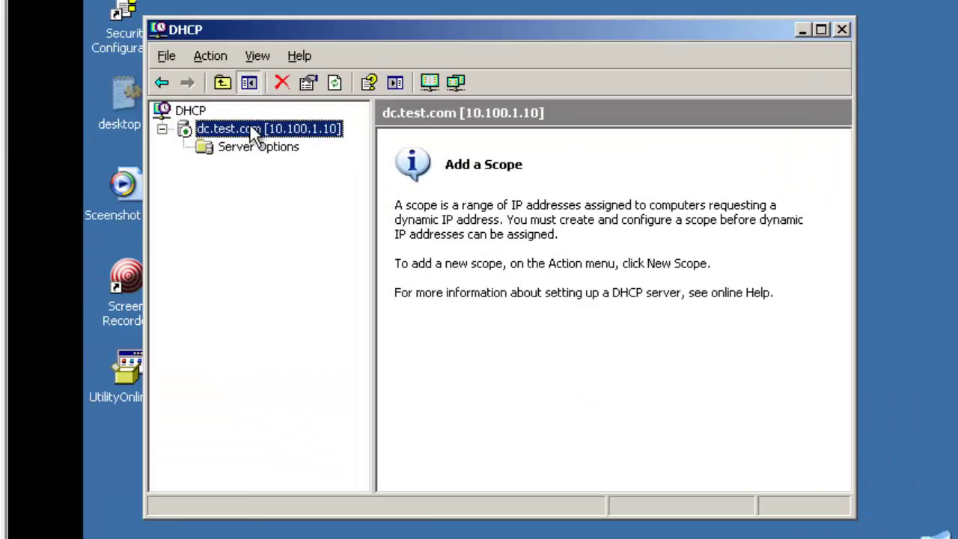
On dc.test.com, define predefined DHCP option 150 named 150TFTP with IP Address data type.
{"action": "right_click", "coordinate": [250, 123]}
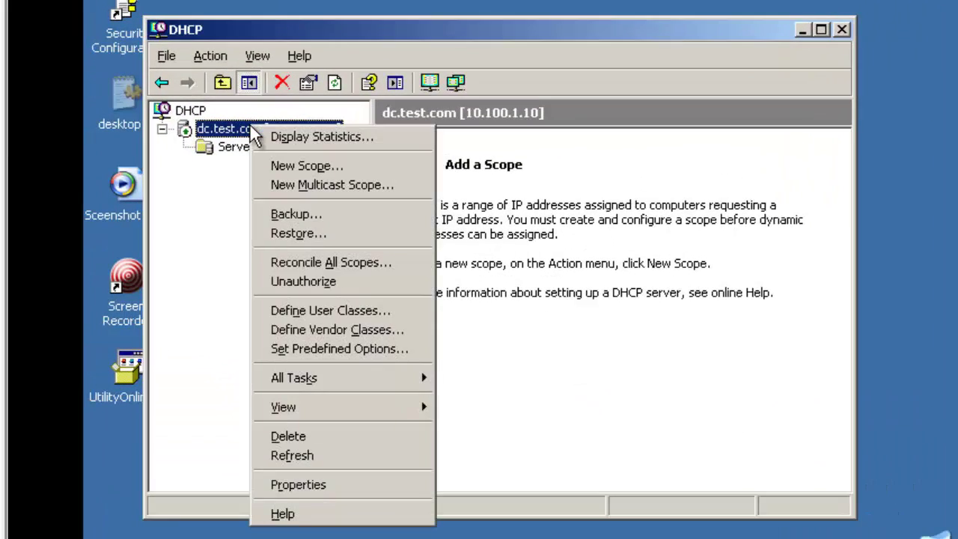
{"action": "left_click", "coordinate": [301, 354]}
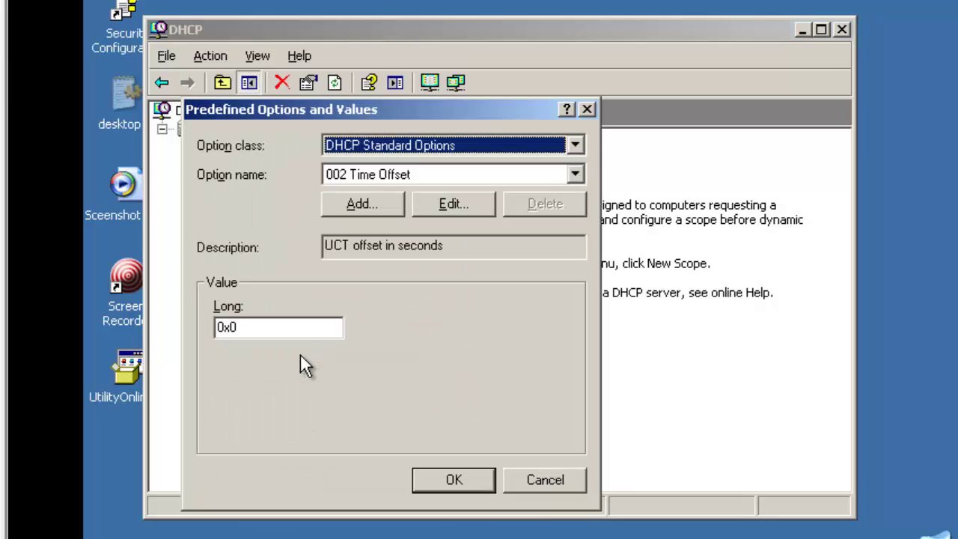
{"action": "left_click", "coordinate": [366, 205]}
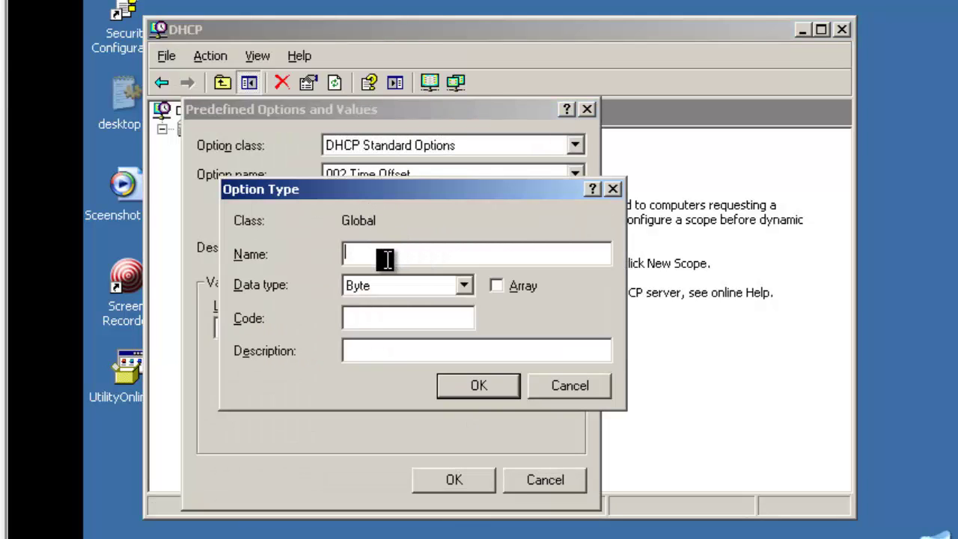
{"action": "type", "text": "160"}
{"action": "key", "text": "BackSpace"}
{"action": "key", "text": "BackSpace"}
{"action": "type", "text": "50"}
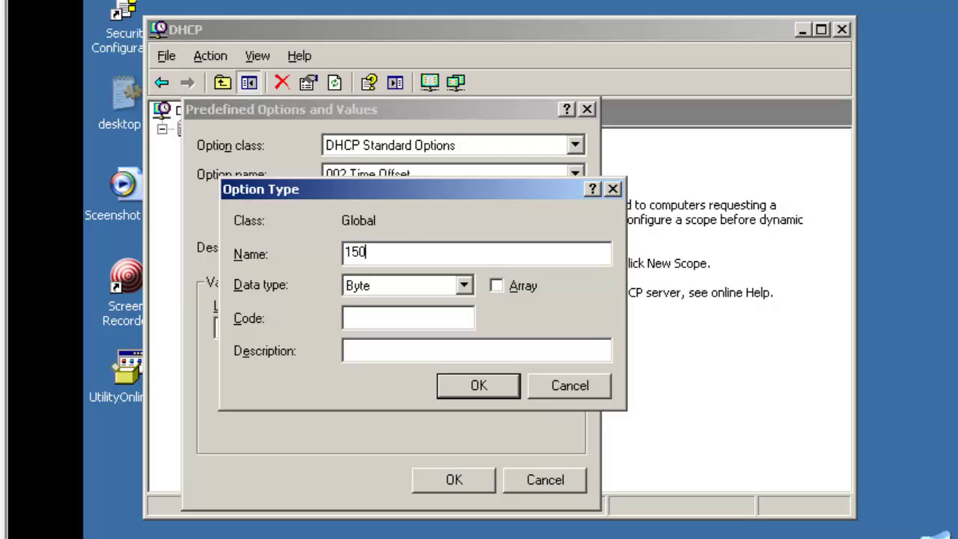
{"action": "type", "text": "TFTP"}
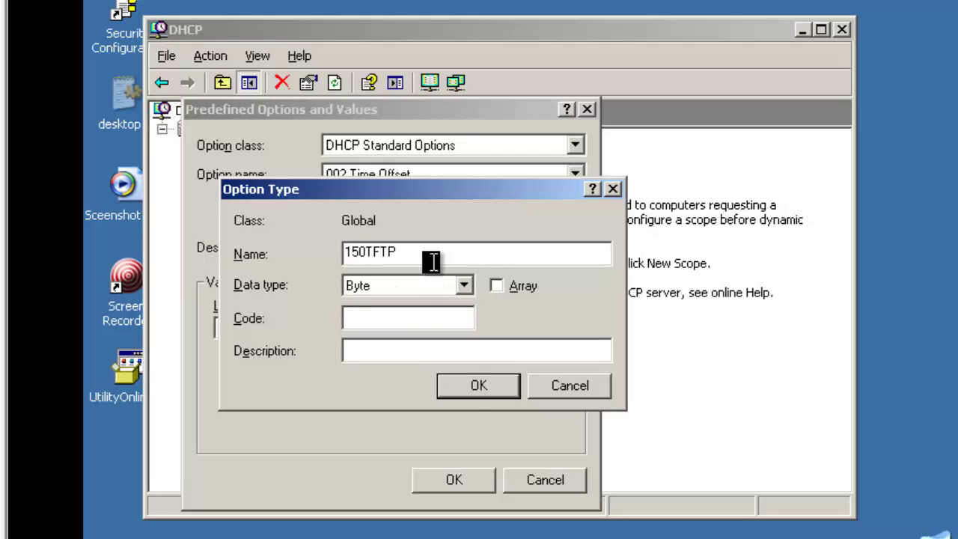
{"action": "left_click", "coordinate": [445, 286]}
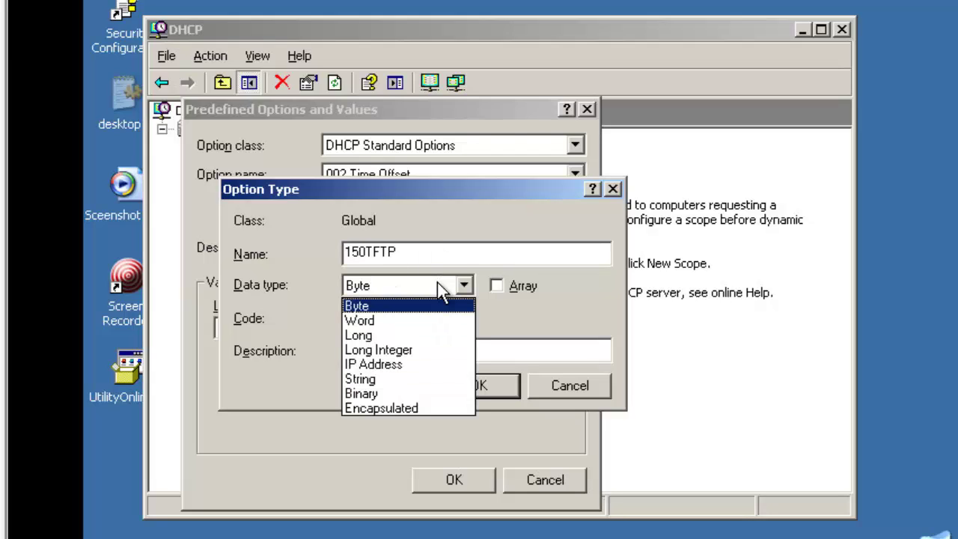
{"action": "left_click", "coordinate": [419, 365]}
{"action": "left_click", "coordinate": [402, 319]}
{"action": "type", "text": "1"}
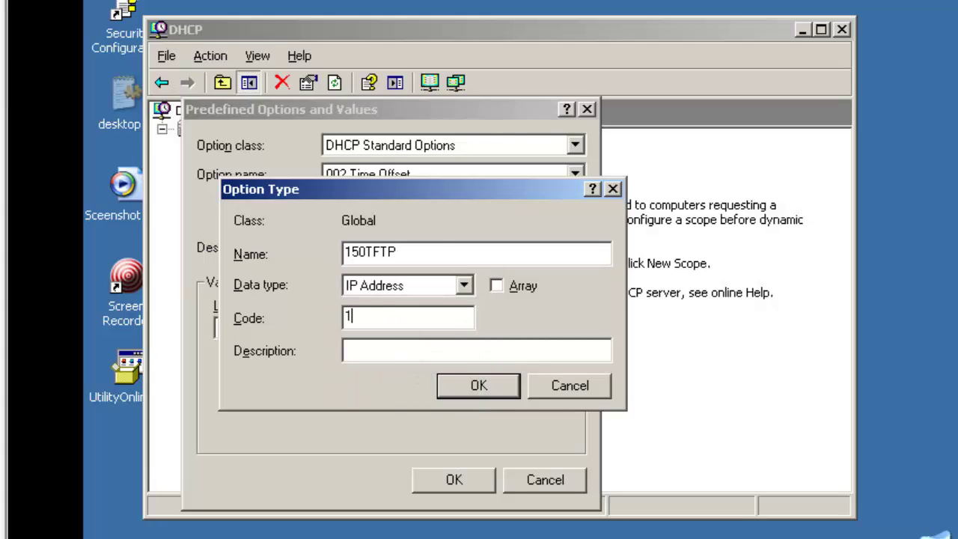
{"action": "type", "text": "50"}
{"action": "left_click", "coordinate": [469, 384]}
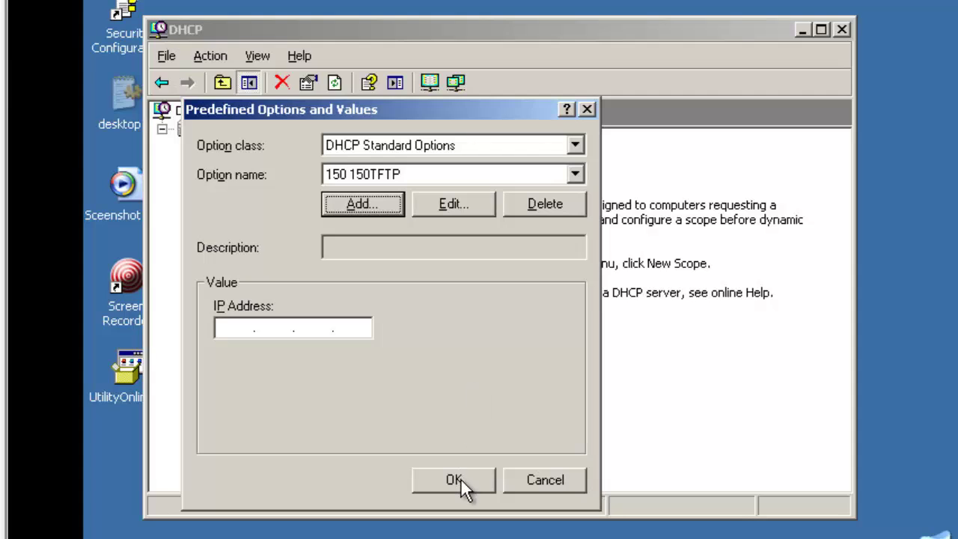
{"action": "left_click", "coordinate": [459, 480]}
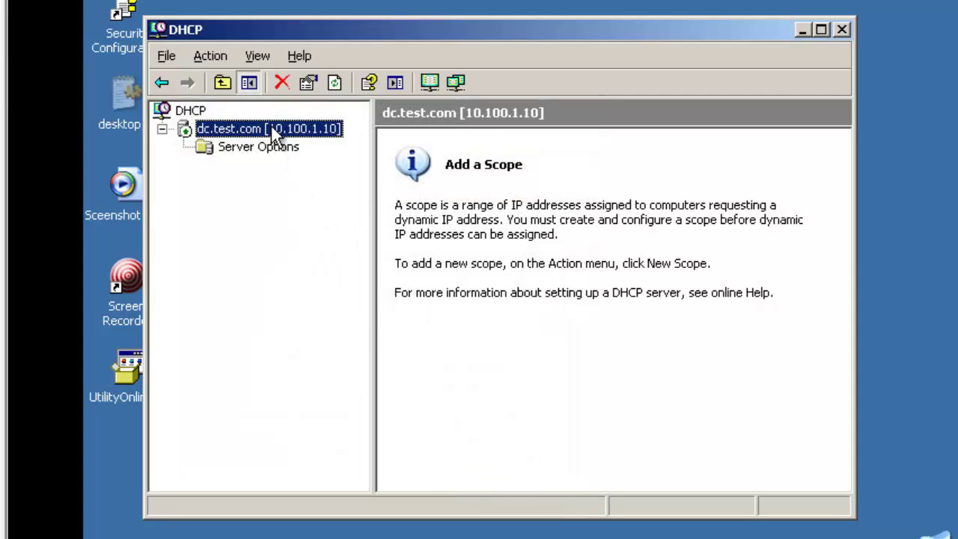
Start a new scope named VLAN11 with range 10.10.11.1–10.10.11.254 and its subnet mask.
{"action": "right_click", "coordinate": [275, 135]}
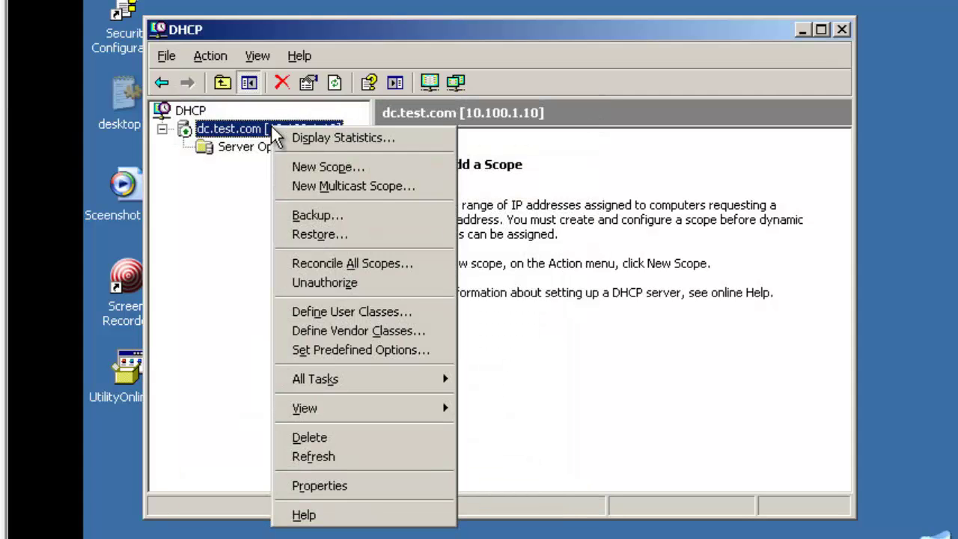
{"action": "left_click", "coordinate": [313, 168]}
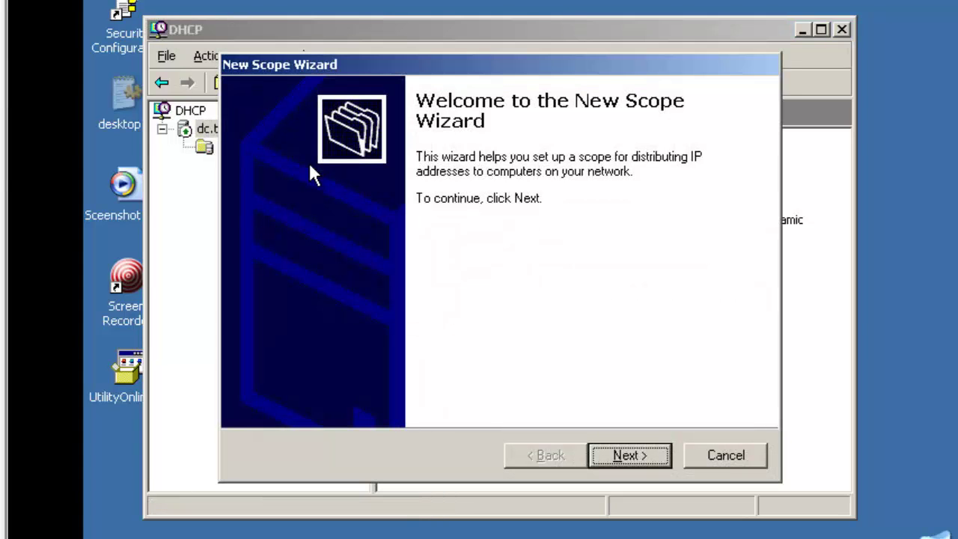
{"action": "key", "text": "Return"}
{"action": "type", "text": "VLAN11"}
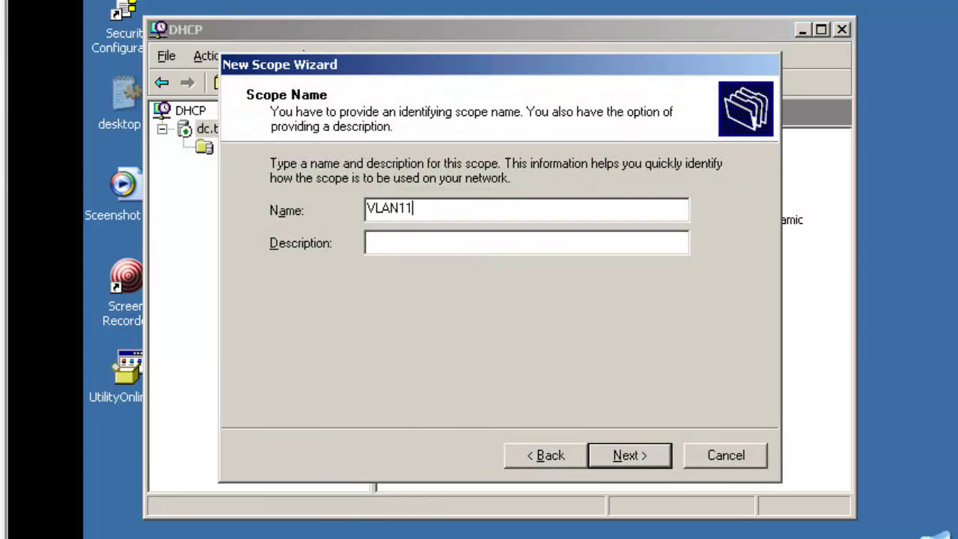
{"action": "key", "text": "Return"}
{"action": "type", "text": "10.10.11.1"}
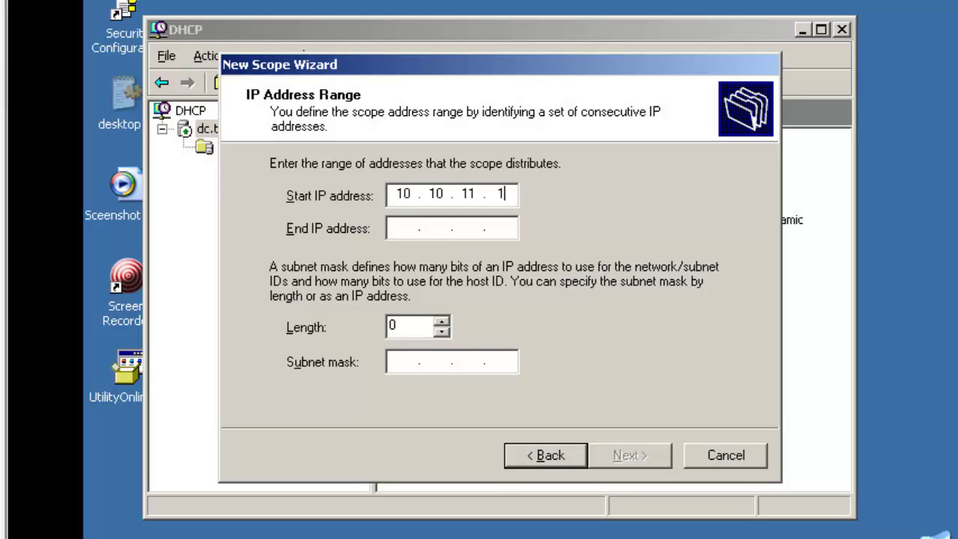
{"action": "key", "text": "Tab"}
{"action": "type", "text": "10.10.11.25"}
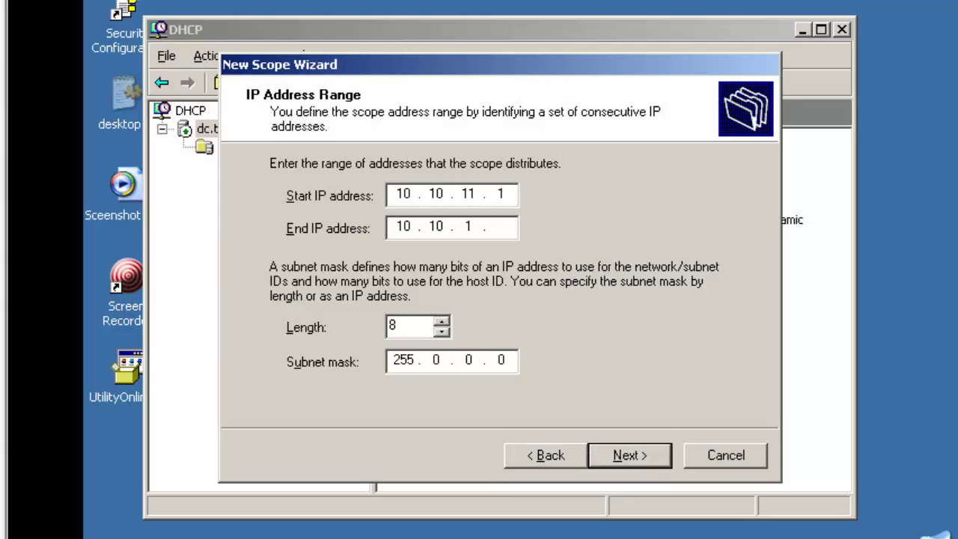
{"action": "type", "text": "4"}
{"action": "key", "text": "Tab"}
{"action": "key", "text": "Tab"}
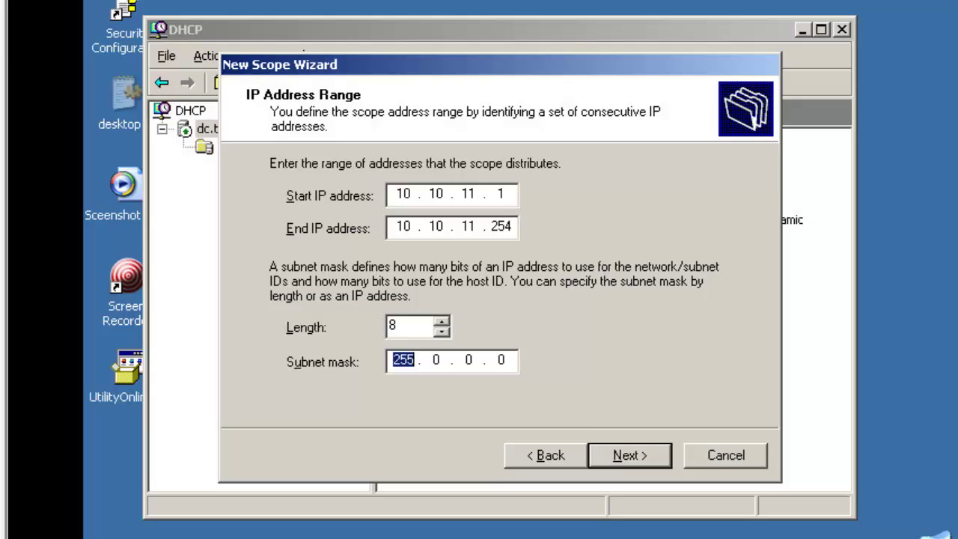
{"action": "type", "text": "2552552555"}
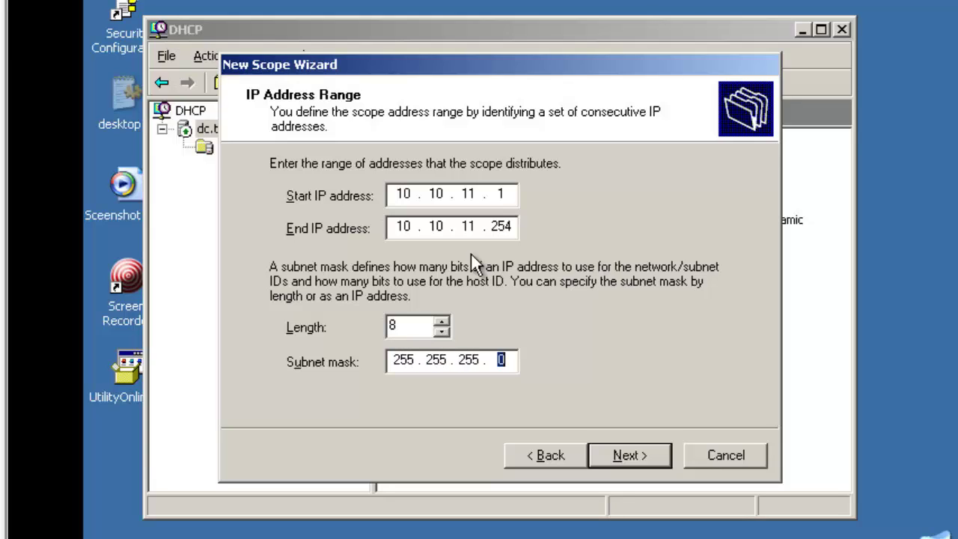
{"action": "key", "text": "Return"}
Exclude 10.10.11.1–10.10.11.20 from the scope and keep the default lease duration.
{"action": "type", "text": "10 . 10 . "}
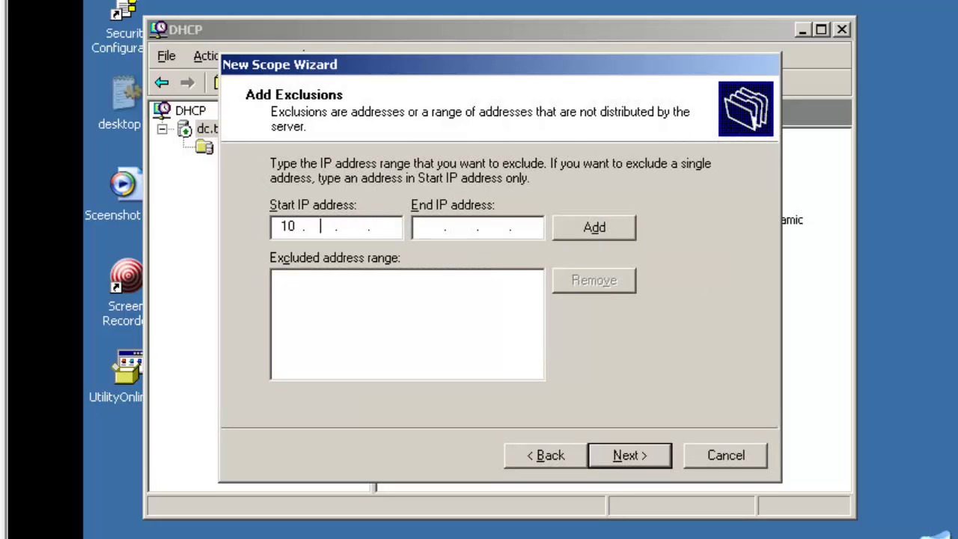
{"action": "type", "text": "11 . 1"}
{"action": "key", "text": "Tab"}
{"action": "type", "text": "10.10.11."}
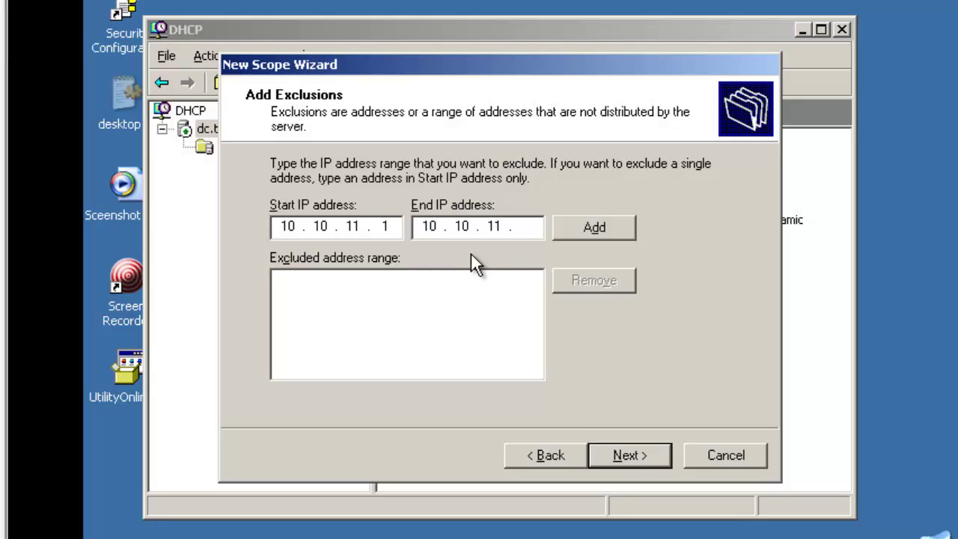
{"action": "type", "text": "20"}
{"action": "left_click", "coordinate": [562, 229]}
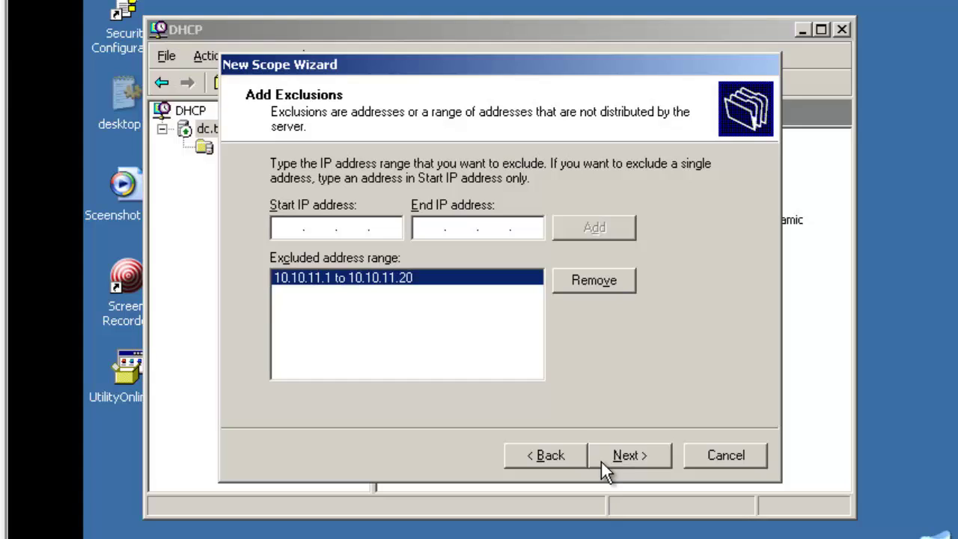
{"action": "left_click", "coordinate": [635, 455]}
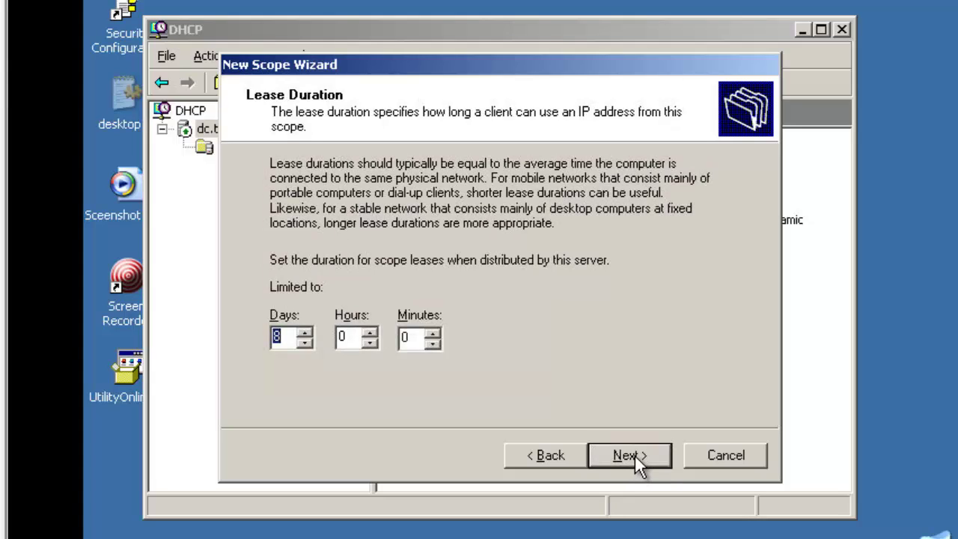
{"action": "left_click", "coordinate": [635, 455]}
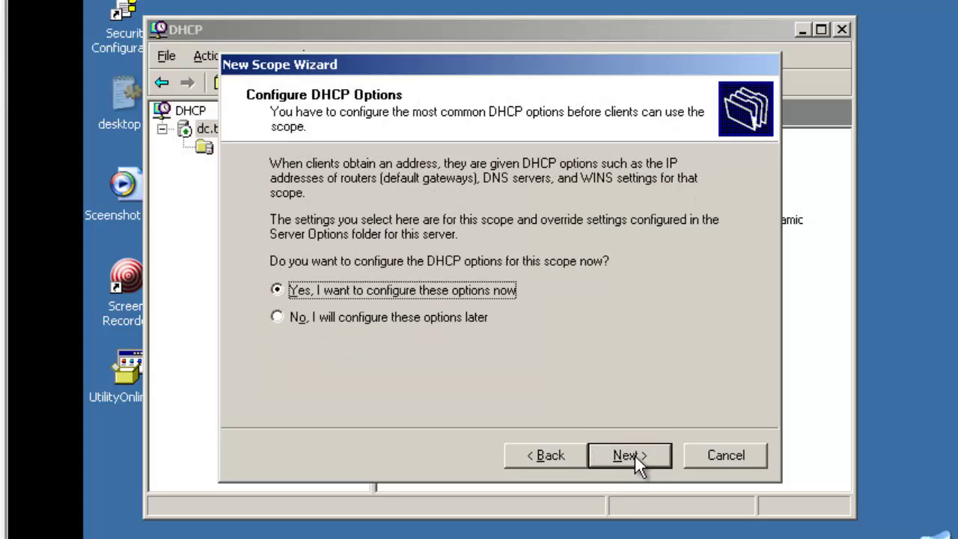
Set 10.10.11.1 as the scope's default gateway.
{"action": "left_click", "coordinate": [635, 455]}
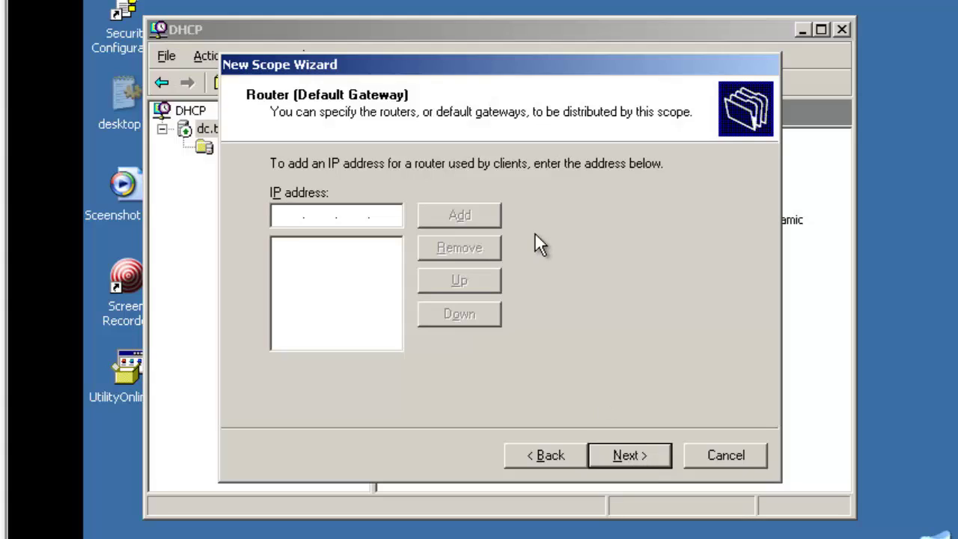
{"action": "type", "text": "10.10.11.1"}
{"action": "left_click", "coordinate": [490, 215]}
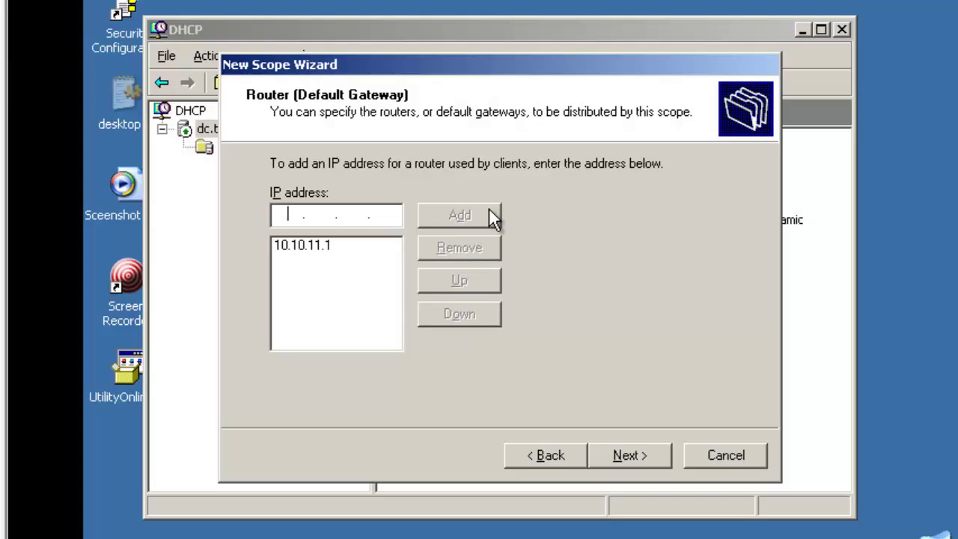
{"action": "left_click", "coordinate": [394, 245]}
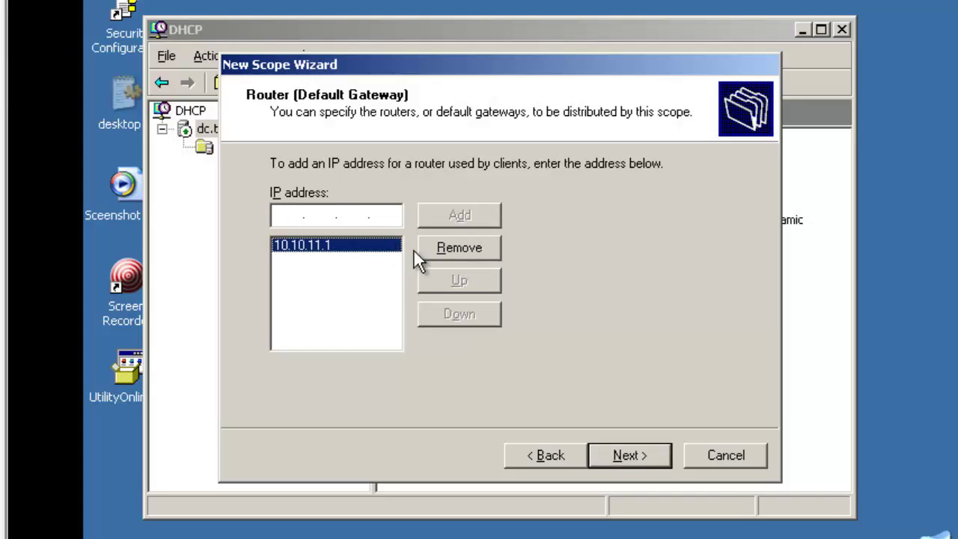
{"action": "left_click", "coordinate": [635, 451]}
Set domain test.com and DNS server 10.100.1.10, skip WINS, and leave the scope inactive.
{"action": "type", "text": "test"}
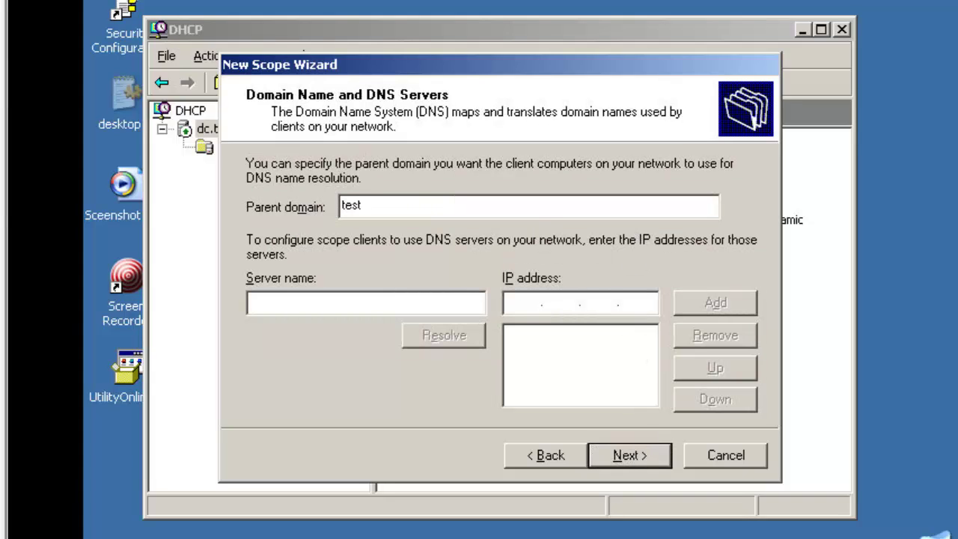
{"action": "type", "text": ".com"}
{"action": "left_click", "coordinate": [522, 302]}
{"action": "type", "text": "10."}
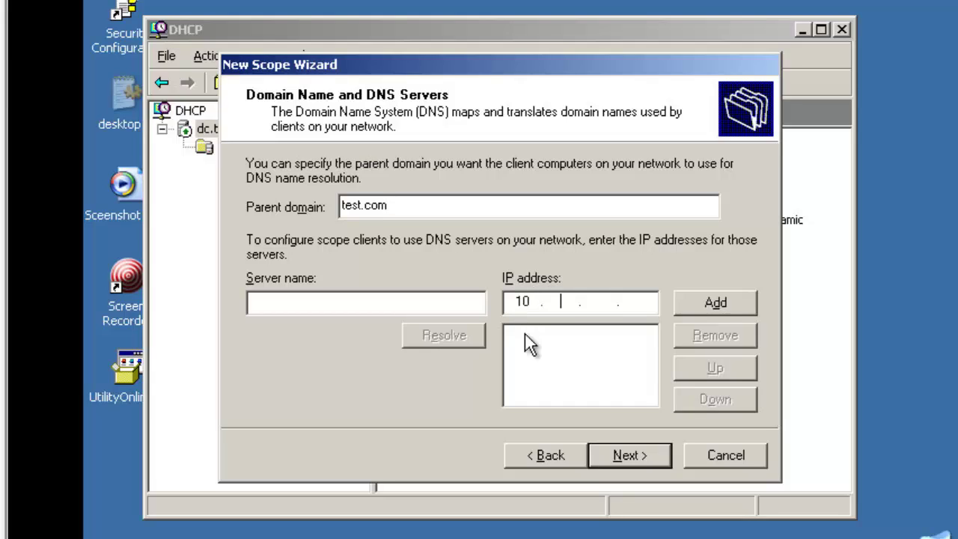
{"action": "type", "text": "100.1."}
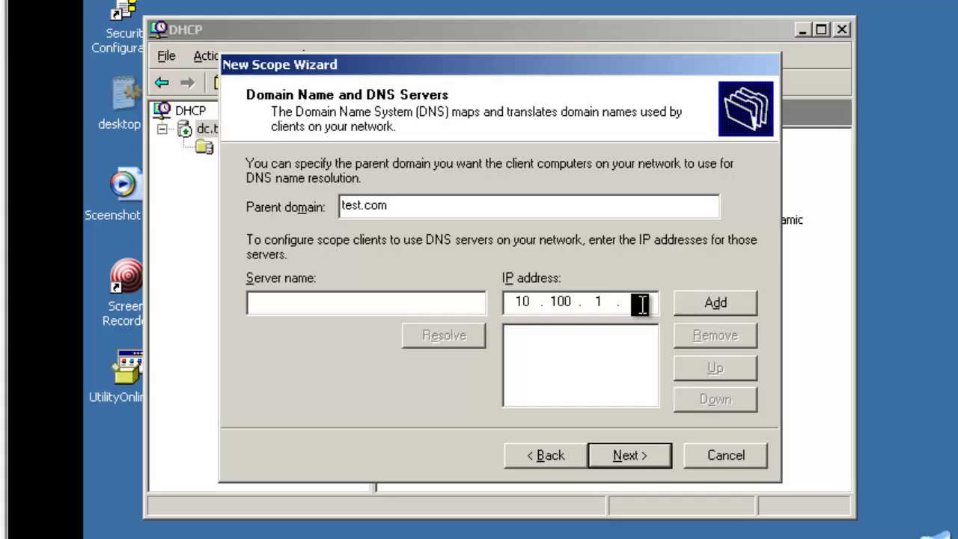
{"action": "type", "text": "10"}
{"action": "left_click", "coordinate": [706, 301]}
{"action": "left_click", "coordinate": [636, 462]}
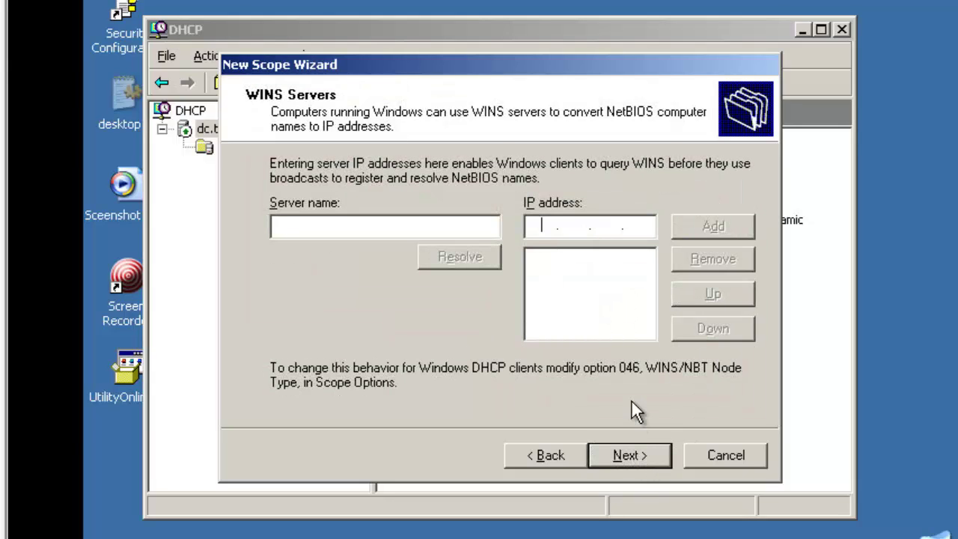
{"action": "left_click", "coordinate": [630, 454]}
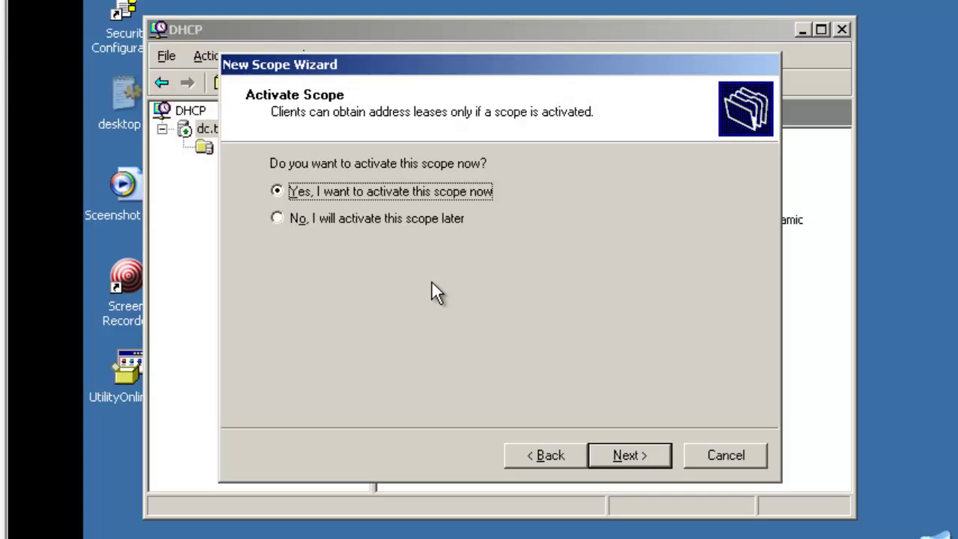
{"action": "left_click", "coordinate": [458, 218]}
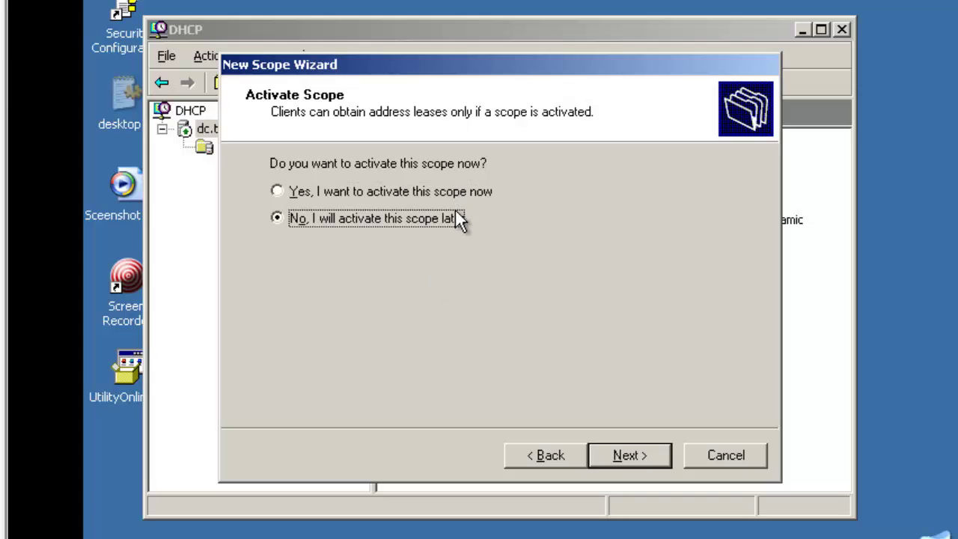
{"action": "left_click", "coordinate": [642, 453]}
{"action": "left_click", "coordinate": [642, 453]}
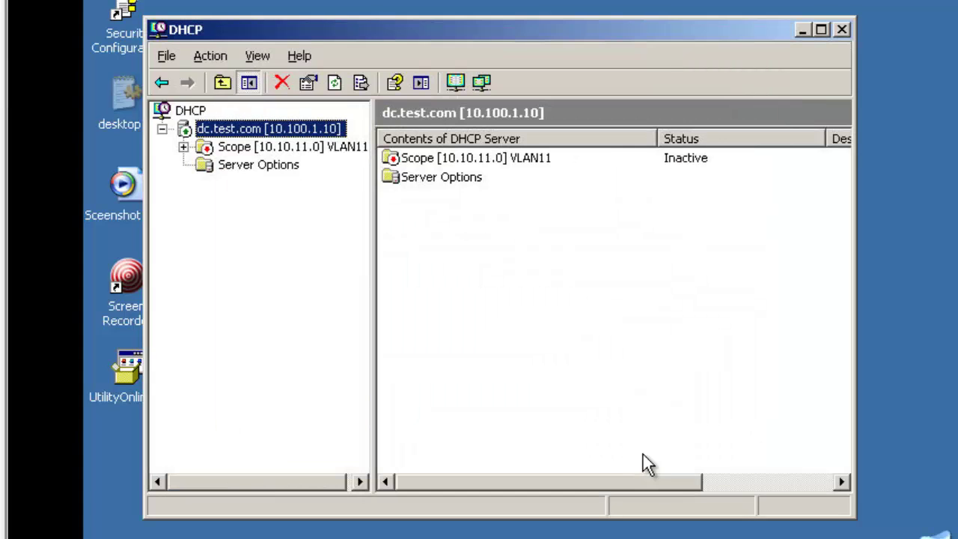
Enable option 150 150TFTP on scope VLAN11 with TFTP server address 10.100.1.20.
{"action": "double_click", "coordinate": [232, 149]}
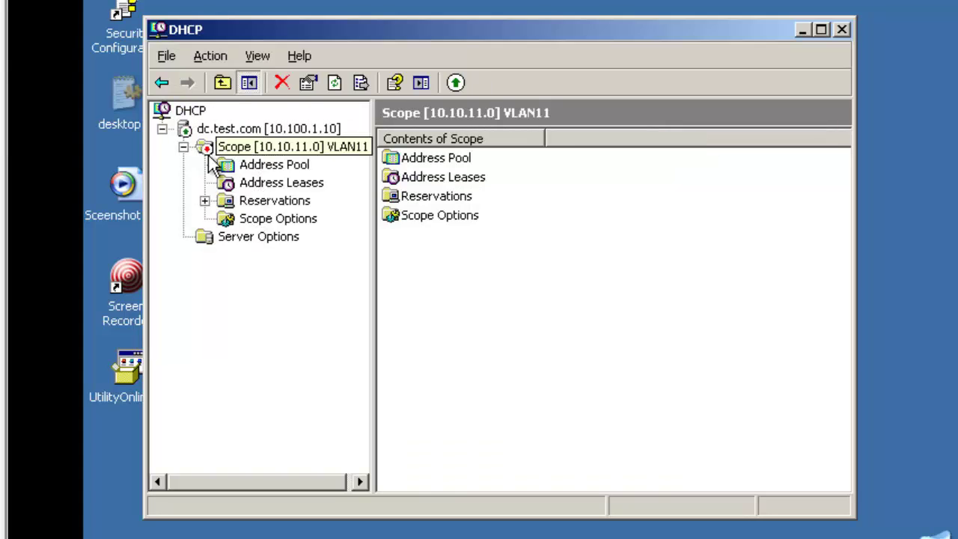
{"action": "left_click", "coordinate": [268, 220]}
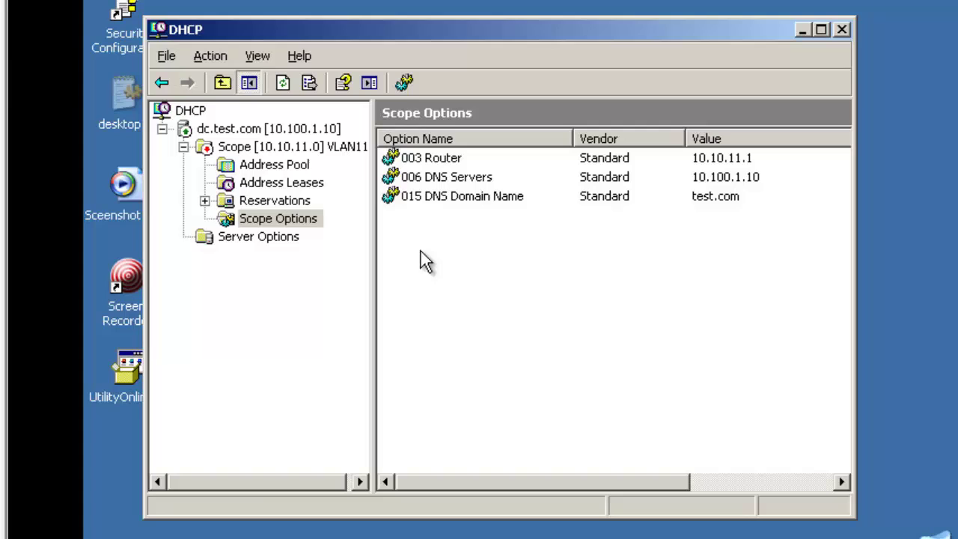
{"action": "right_click", "coordinate": [421, 251]}
{"action": "left_click", "coordinate": [479, 263]}
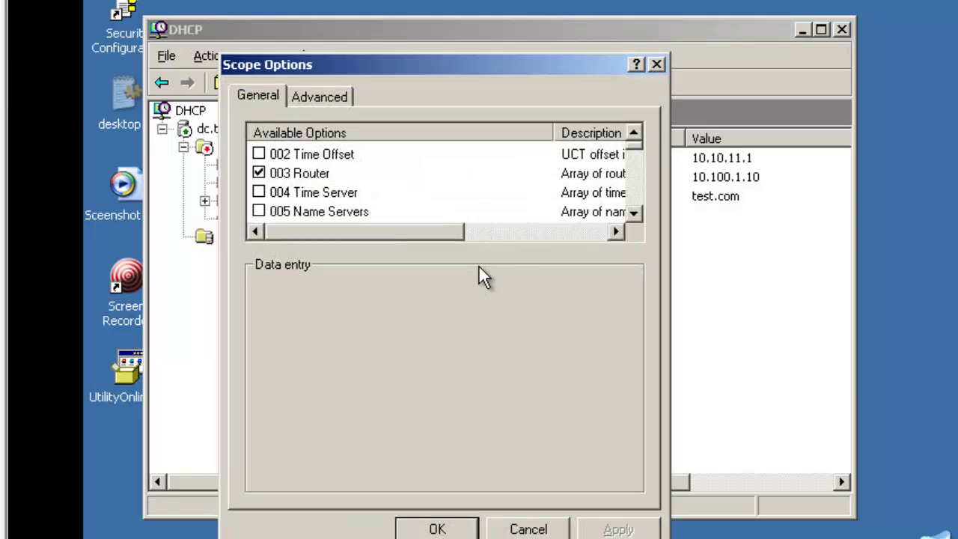
{"action": "left_click_drag", "start_coordinate": [636, 147], "coordinate": [638, 221]}
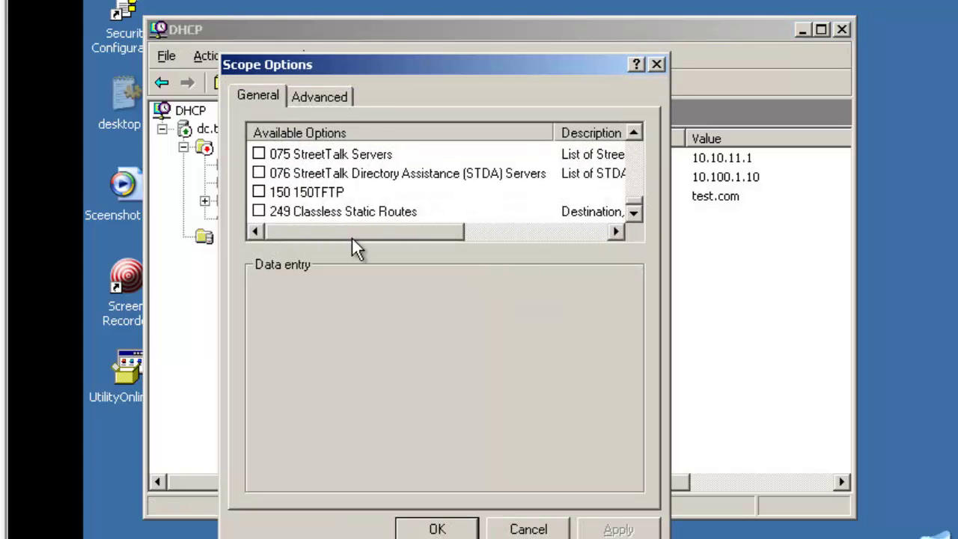
{"action": "left_click", "coordinate": [288, 193]}
{"action": "left_click", "coordinate": [258, 192]}
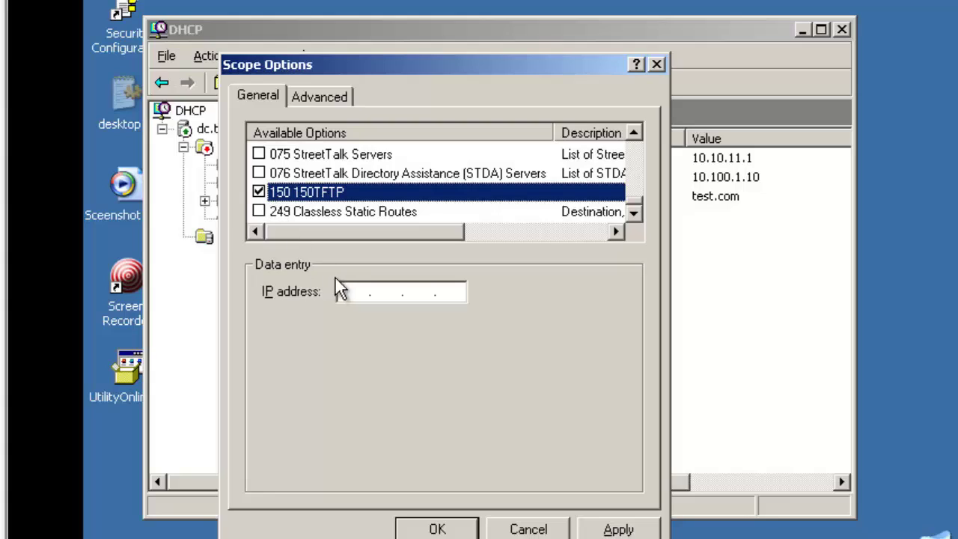
{"action": "left_click", "coordinate": [344, 291]}
{"action": "type", "text": "10 . 10"}
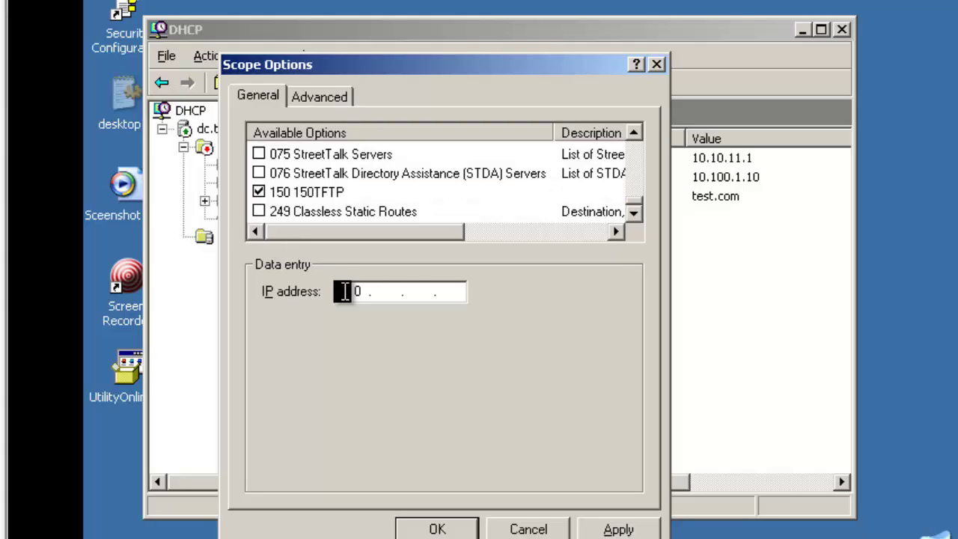
{"action": "type", "text": "0 . 1 . 20"}
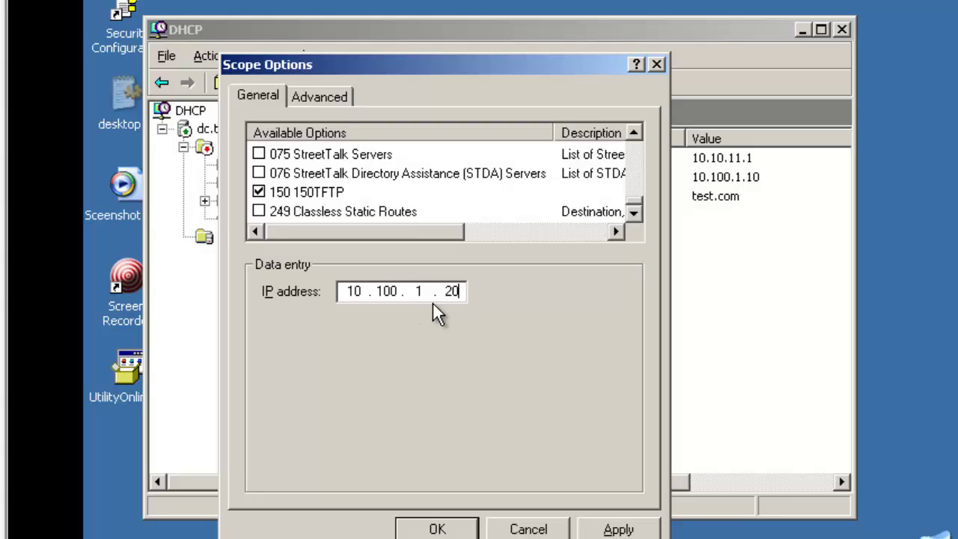
{"action": "left_click", "coordinate": [633, 530]}
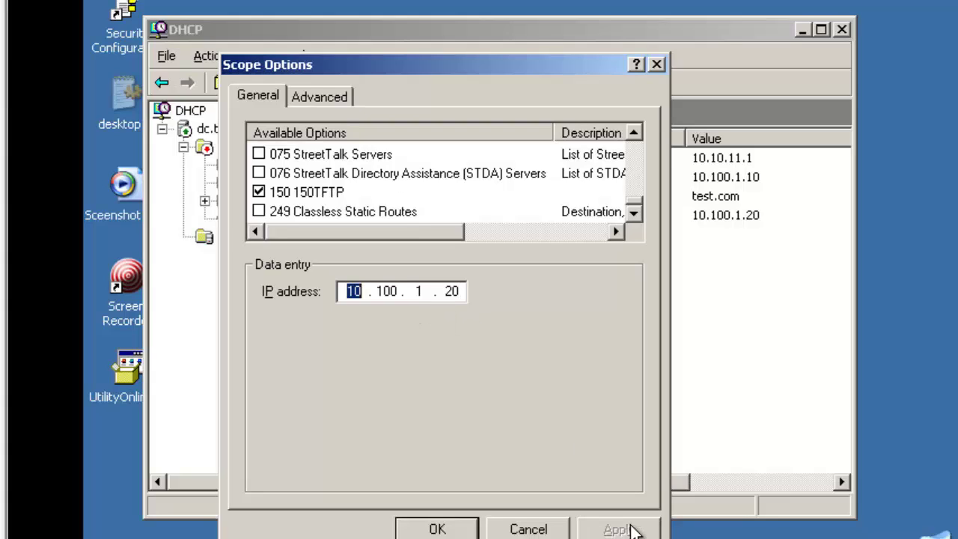
{"action": "left_click", "coordinate": [437, 532]}
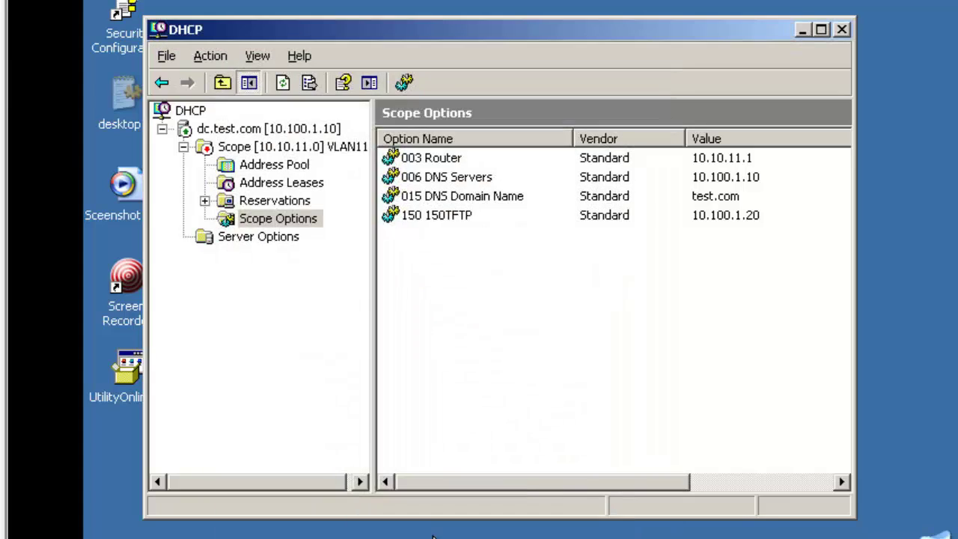
Activate the VLAN11 scope and review its four scope options.
{"action": "left_click", "coordinate": [298, 148]}
{"action": "right_click", "coordinate": [300, 150]}
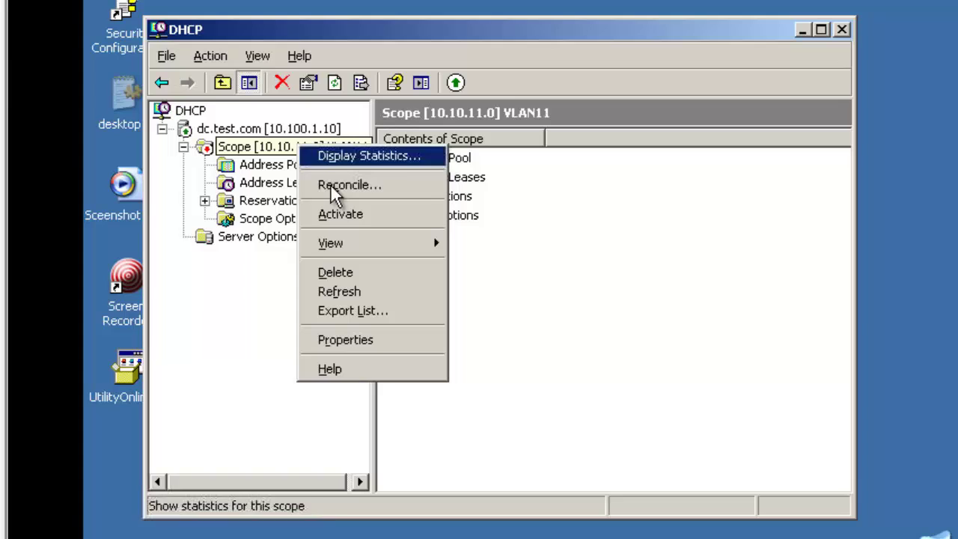
{"action": "left_click", "coordinate": [347, 214]}
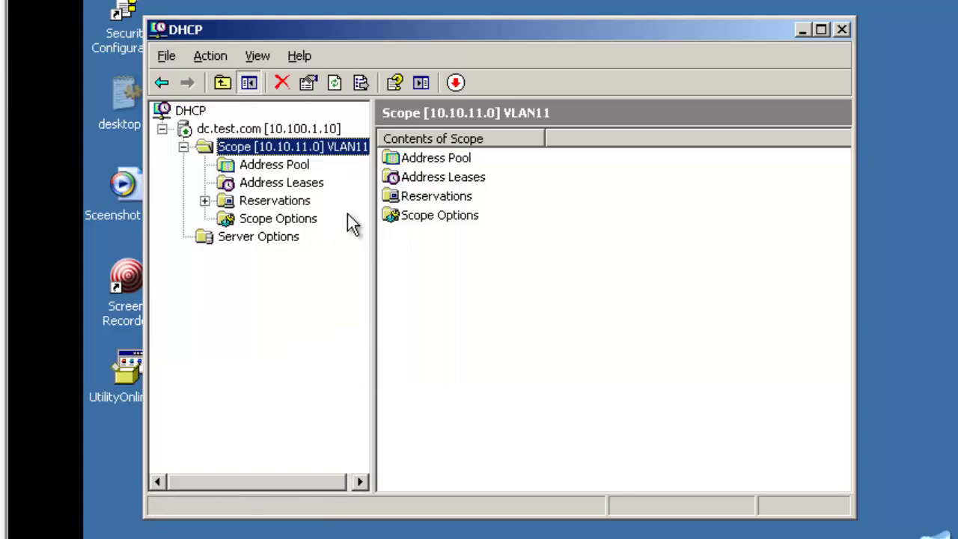
{"action": "left_click", "coordinate": [259, 220]}
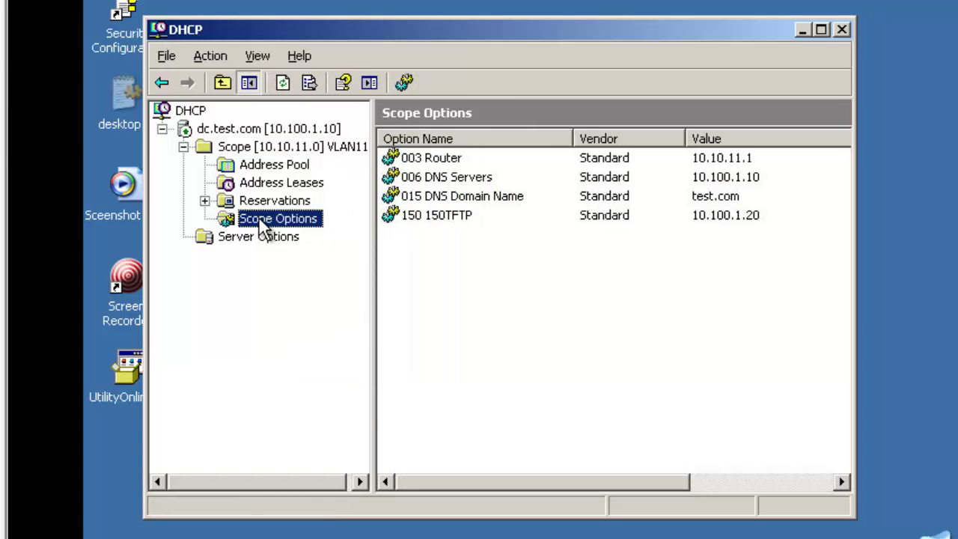
{"action": "left_click", "coordinate": [442, 162]}
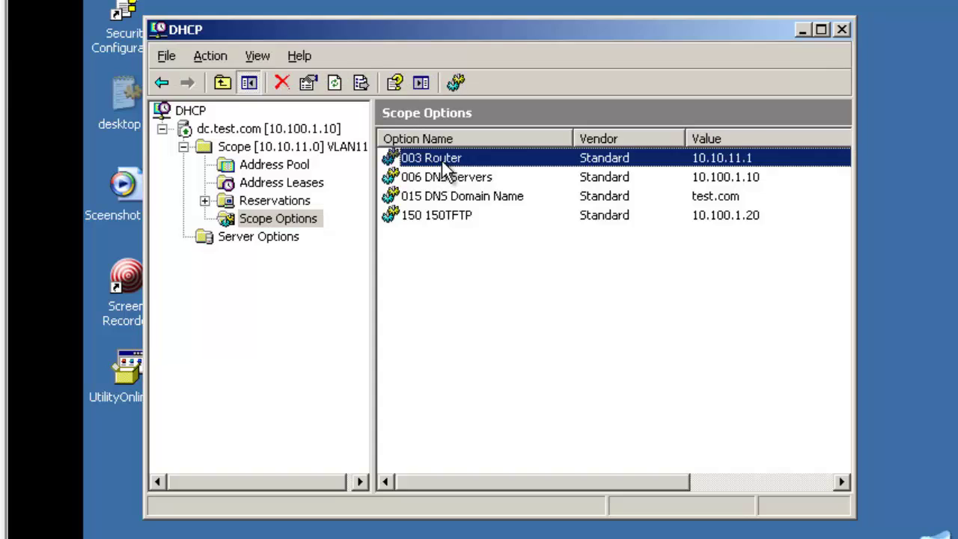
{"action": "key", "text": "shift+Down"}
{"action": "key", "text": "shift+Down"}
{"action": "key", "text": "shift+Down"}
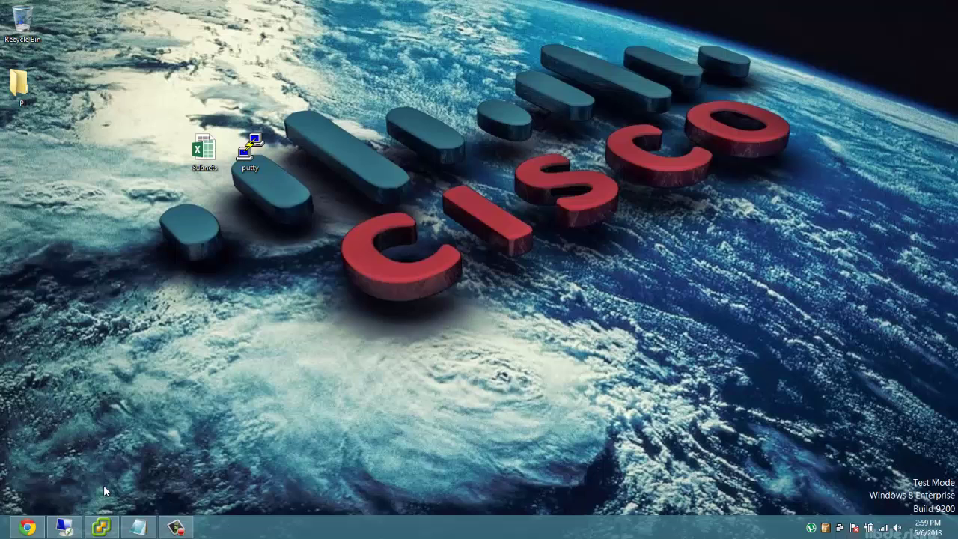
In Prime Infrastructure, go to Configure > Controller Auto Provisioning and choose Add Filter.
{"action": "left_click", "coordinate": [27, 528]}
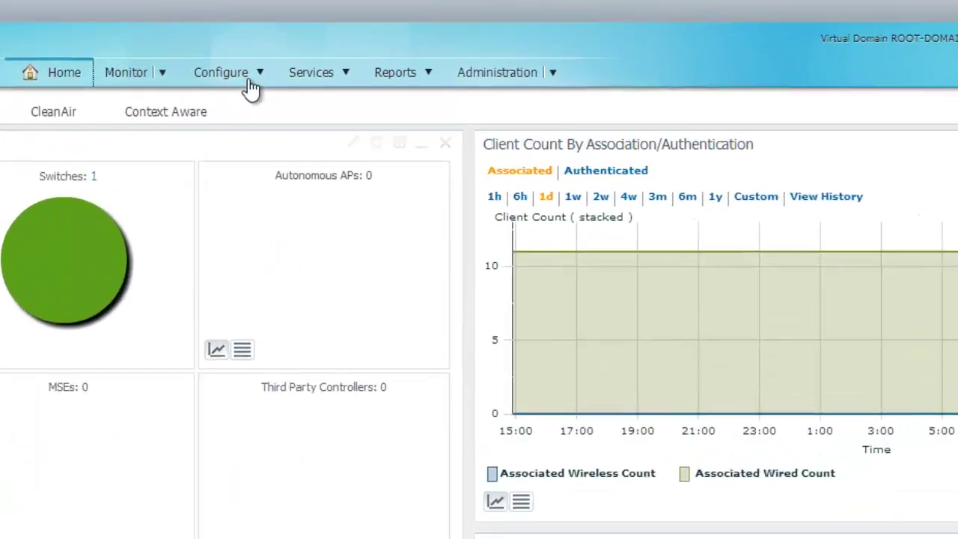
{"action": "left_click", "coordinate": [347, 83]}
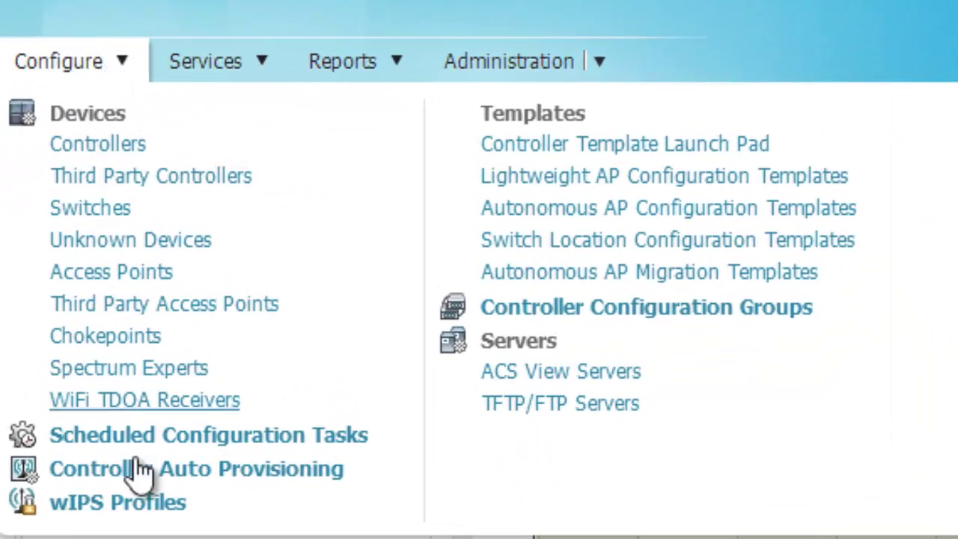
{"action": "left_click", "coordinate": [132, 472]}
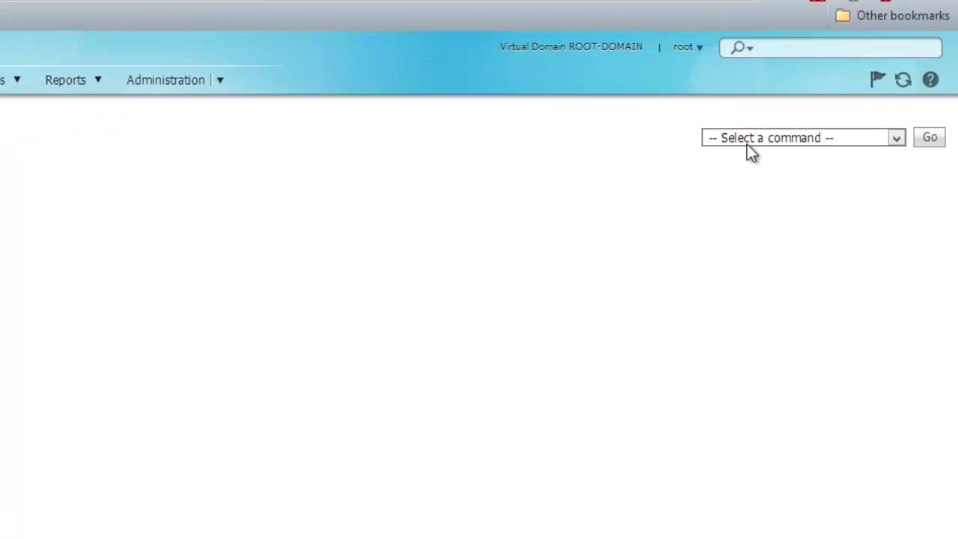
{"action": "left_click", "coordinate": [747, 145]}
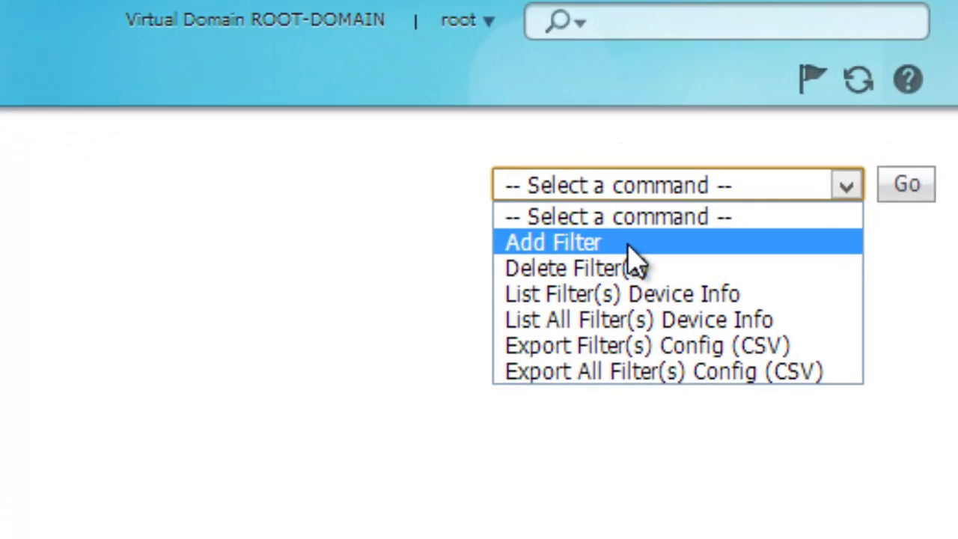
{"action": "left_click", "coordinate": [629, 243]}
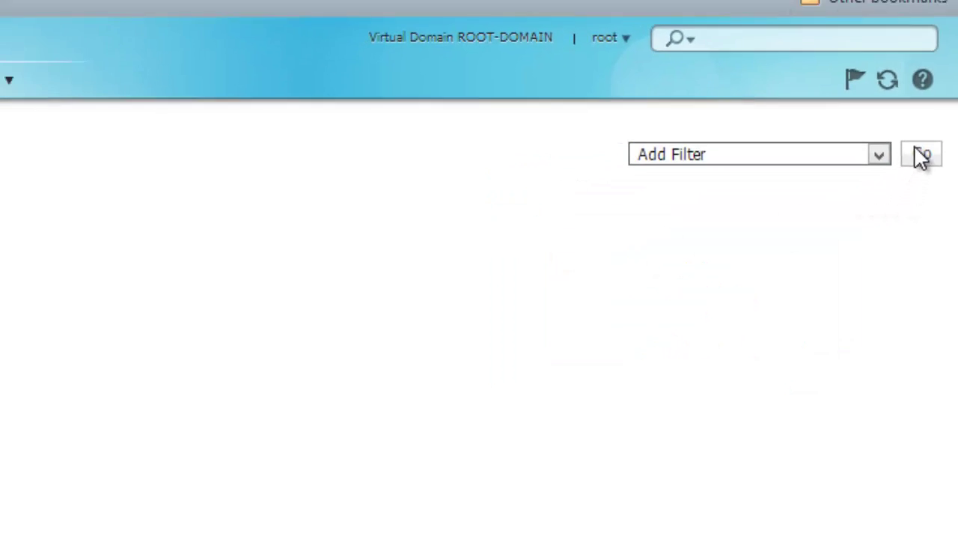
Open the new filter form, enable the filter and name it NewSite.
{"action": "left_click", "coordinate": [922, 155]}
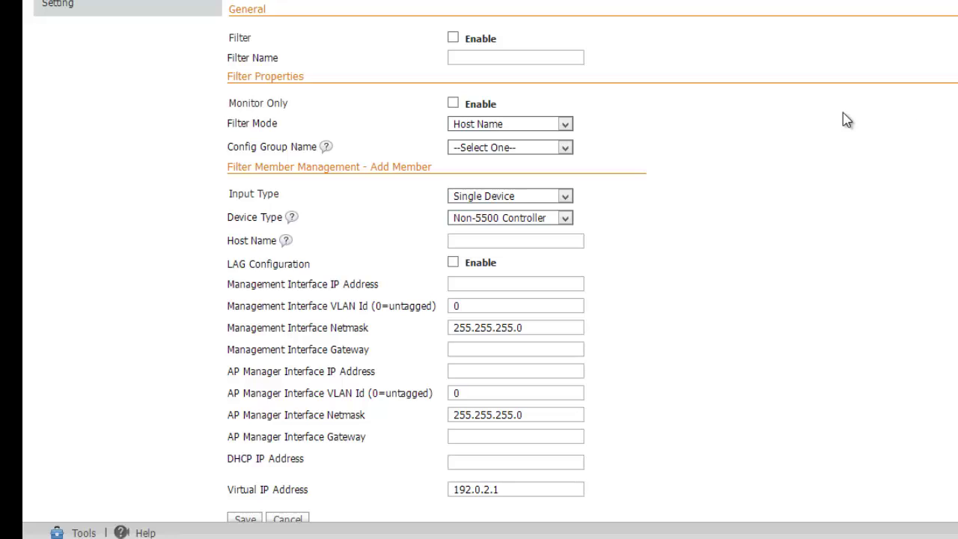
{"action": "left_click", "coordinate": [453, 38]}
{"action": "left_click", "coordinate": [465, 58]}
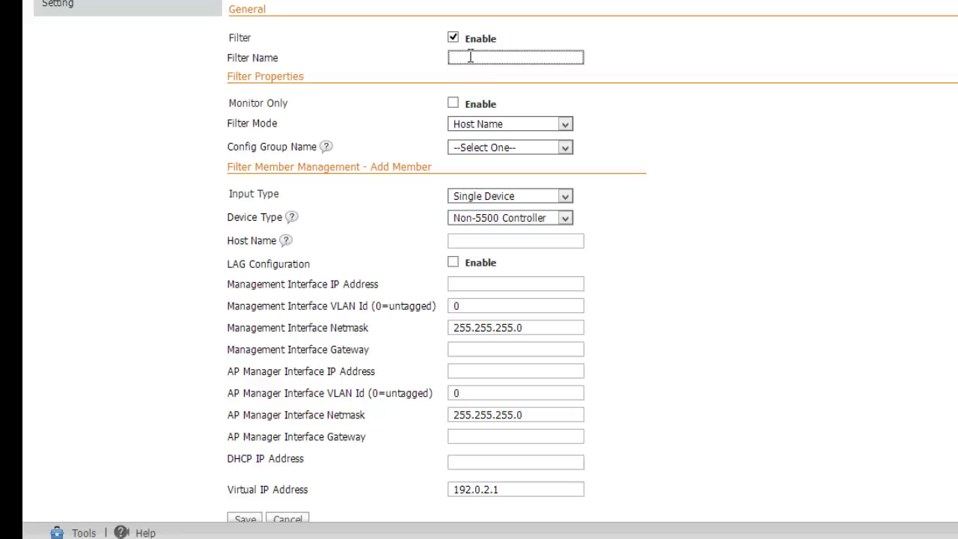
{"action": "type", "text": "NewSite"}
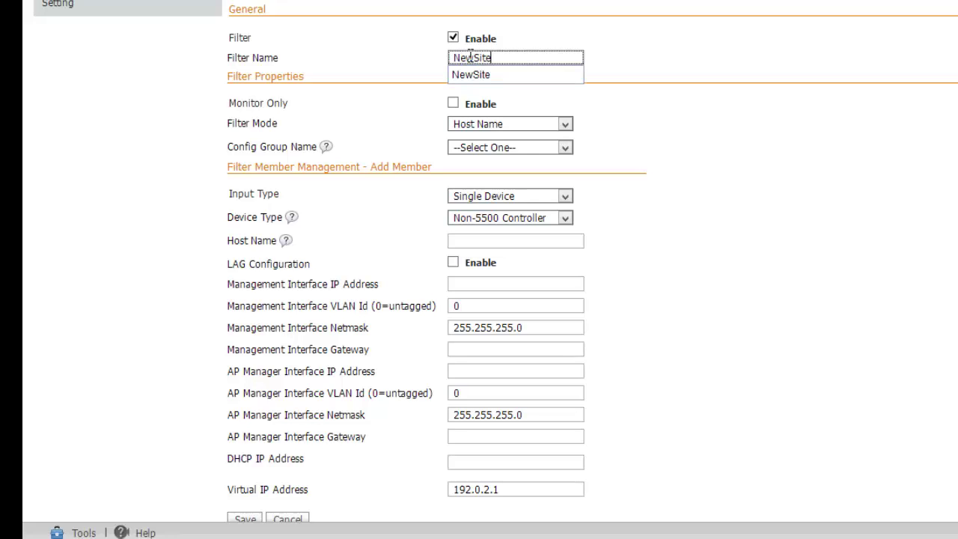
{"action": "left_click", "coordinate": [658, 15]}
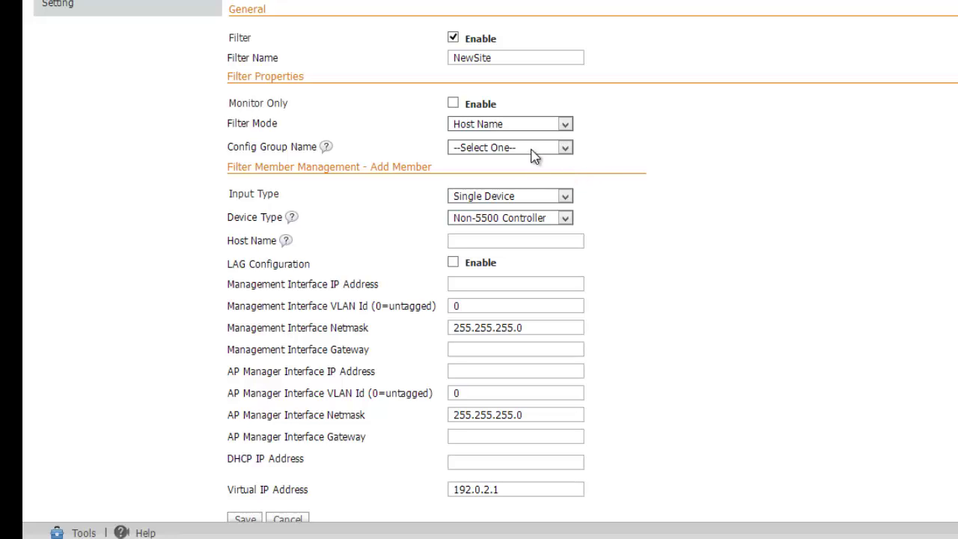
Set the NewSite filter mode to MAC Address and view the config group choices.
{"action": "left_click", "coordinate": [545, 126]}
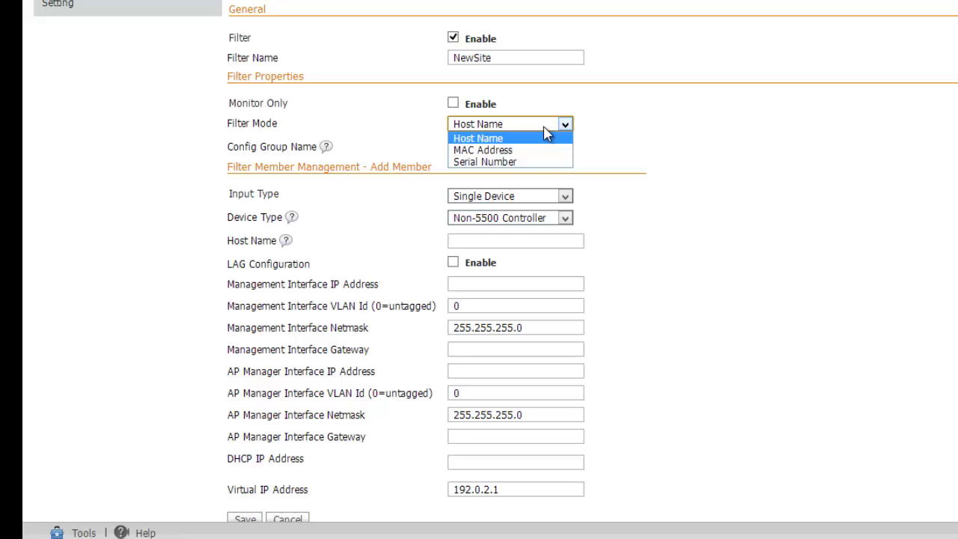
{"action": "left_click", "coordinate": [512, 151]}
{"action": "left_click", "coordinate": [483, 240]}
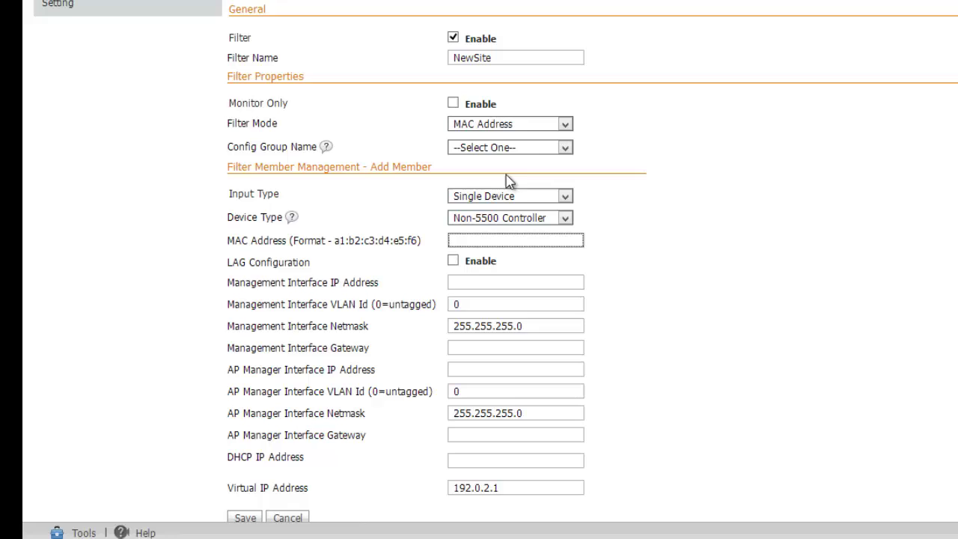
{"action": "left_click", "coordinate": [511, 149]}
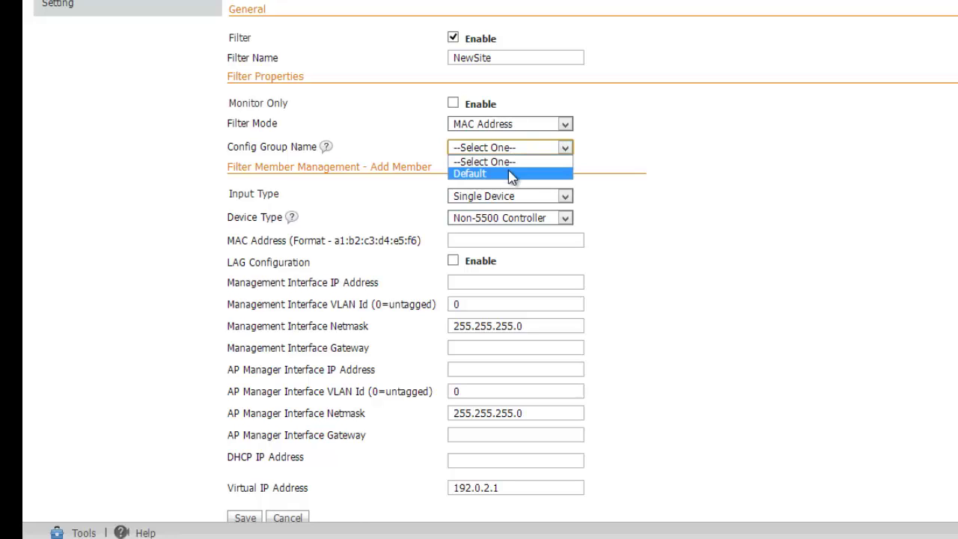
Choose the Default config group, Single Device input and Non-5500 Controller device type.
{"action": "left_click", "coordinate": [511, 175]}
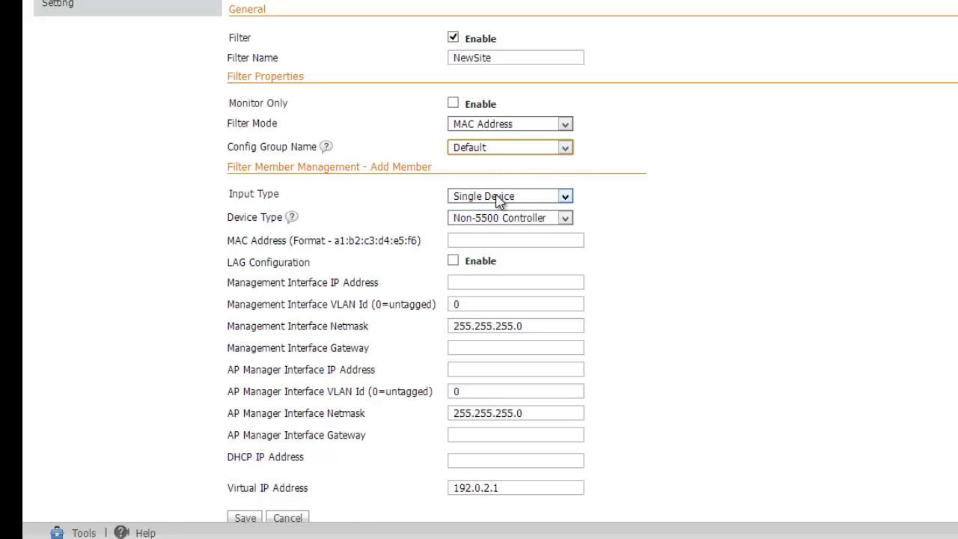
{"action": "left_click", "coordinate": [497, 199]}
{"action": "left_click", "coordinate": [499, 222]}
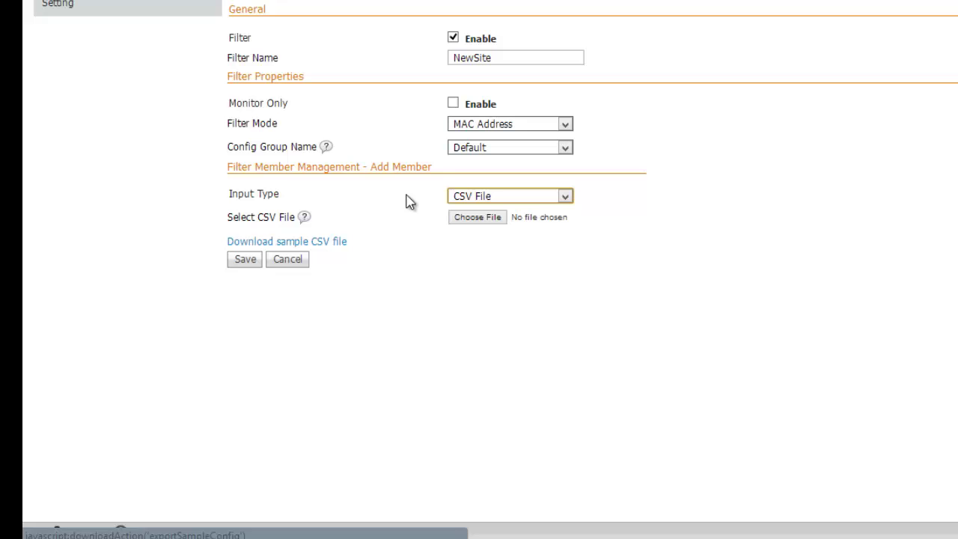
{"action": "left_click", "coordinate": [483, 199]}
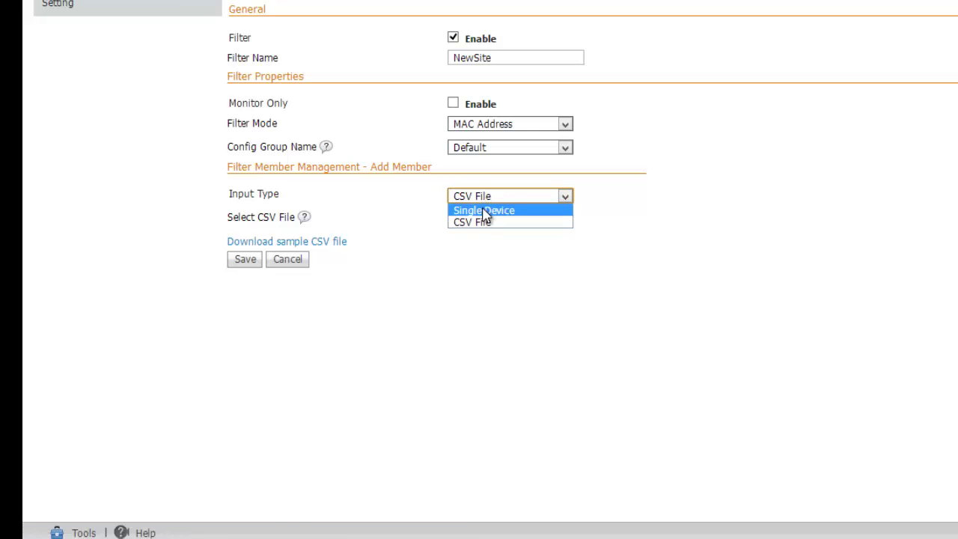
{"action": "left_click", "coordinate": [483, 211]}
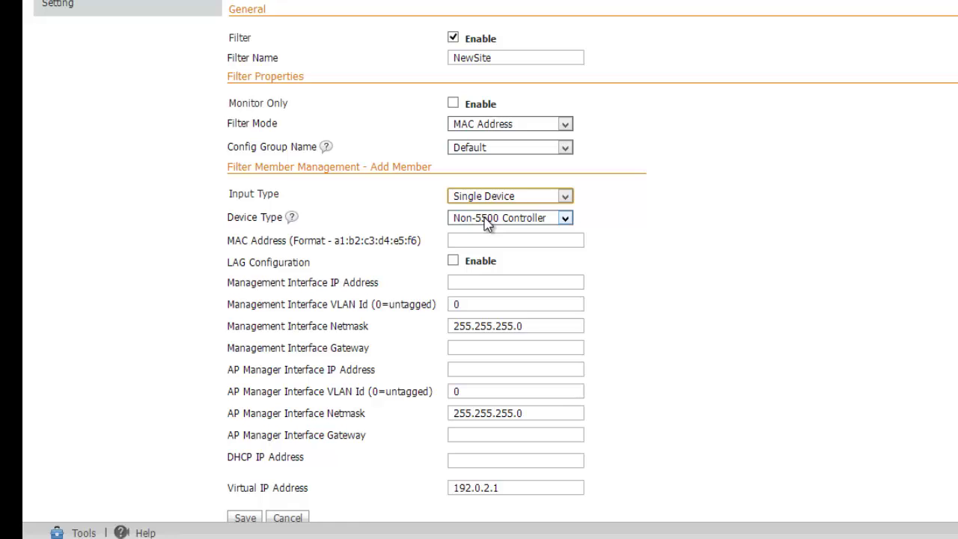
{"action": "left_click", "coordinate": [485, 218]}
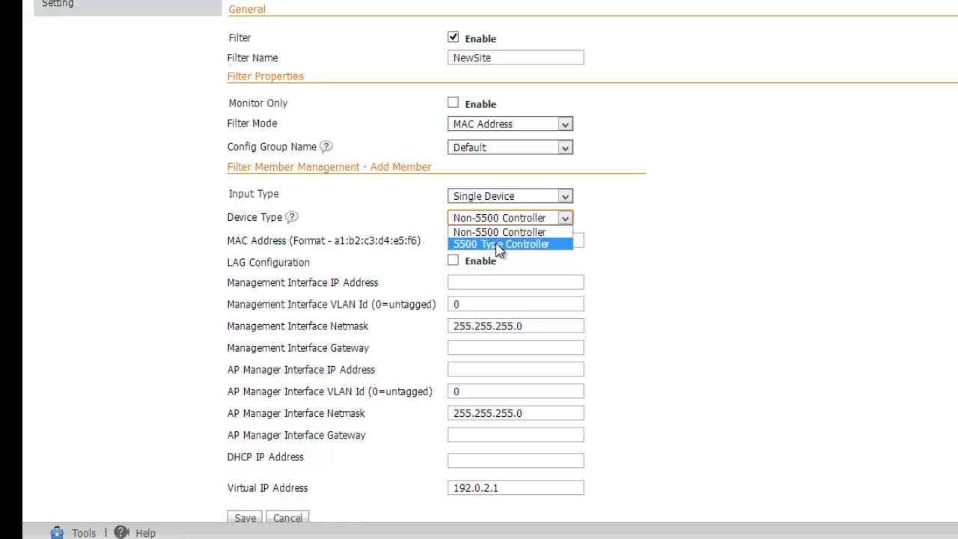
{"action": "left_click", "coordinate": [498, 244]}
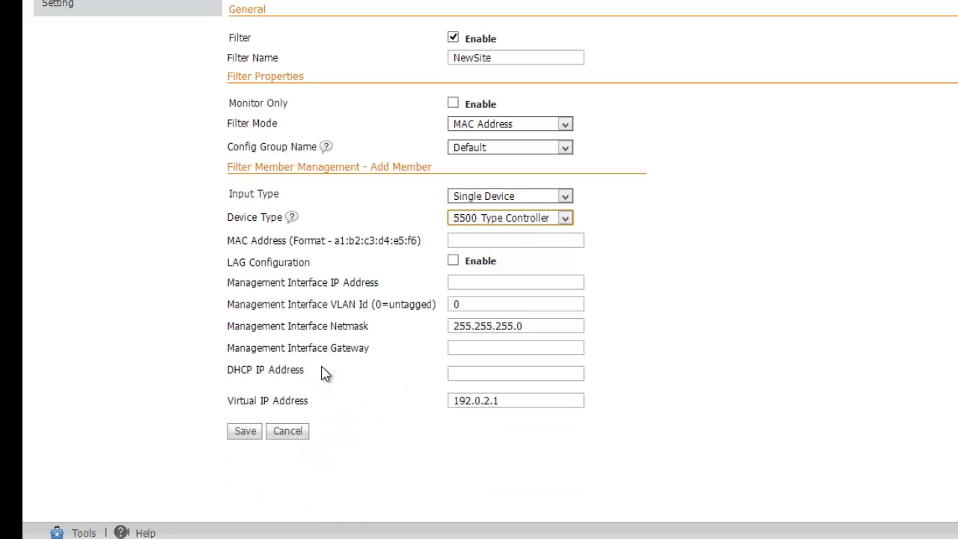
{"action": "left_click", "coordinate": [474, 218]}
{"action": "left_click", "coordinate": [490, 234]}
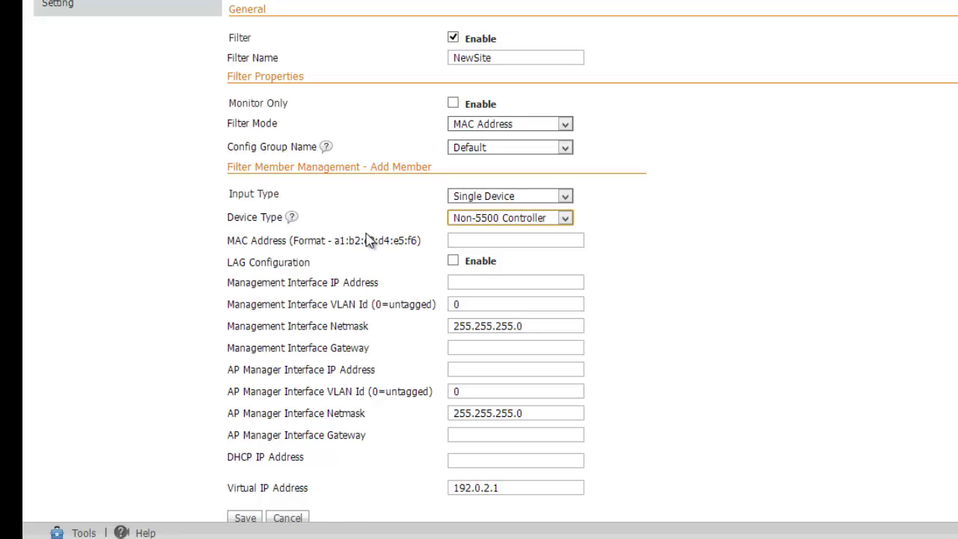
Enter controller MAC 00:0b:85:43:45:20 in the NewSite filter and enable LAG.
{"action": "key", "text": "alt+Tab"}
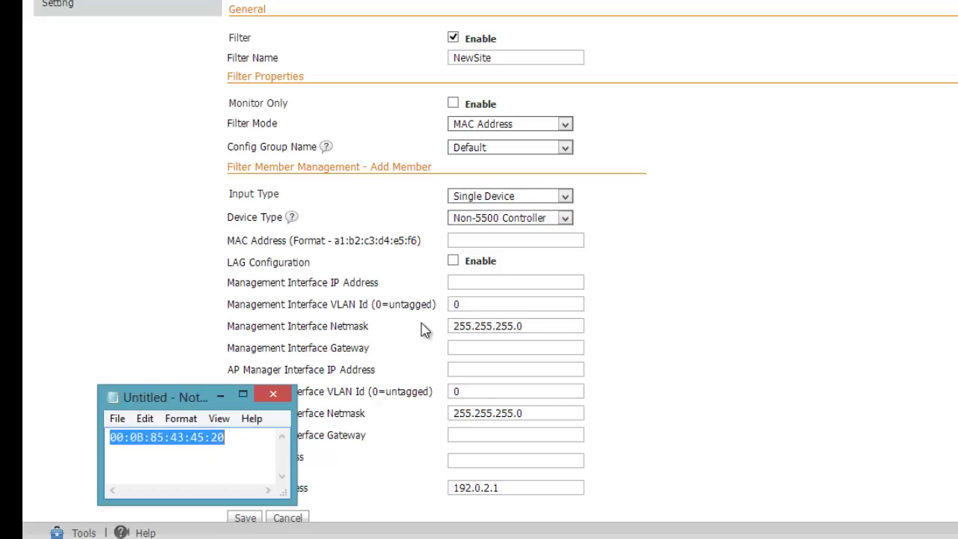
{"action": "left_click", "coordinate": [482, 240]}
{"action": "type", "text": "00:0B:85:43:45:20"}
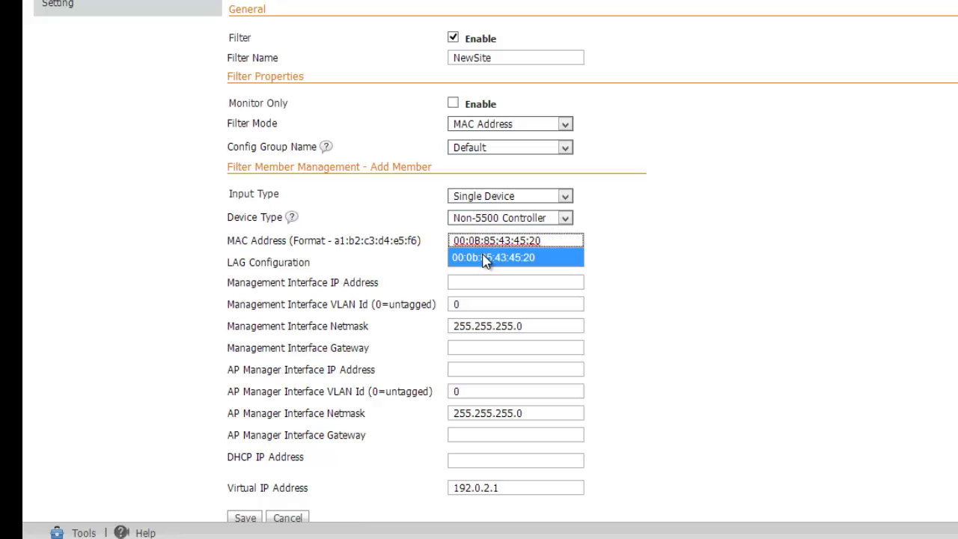
{"action": "left_click", "coordinate": [486, 257]}
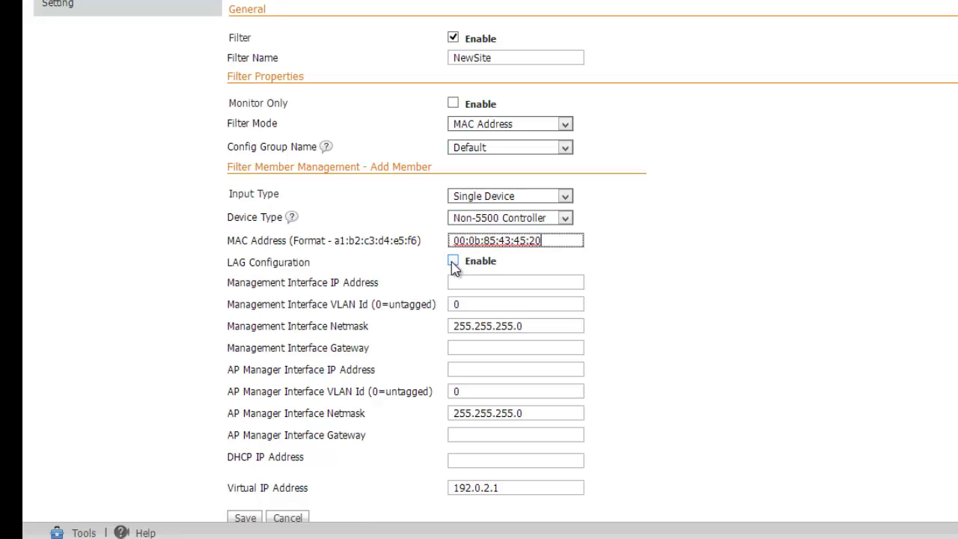
{"action": "left_click", "coordinate": [452, 261]}
Set management interface IP 10.10.10.200, VLAN 10 and gateway 10.10.10.3.
{"action": "left_click", "coordinate": [469, 282]}
{"action": "type", "text": "10"}
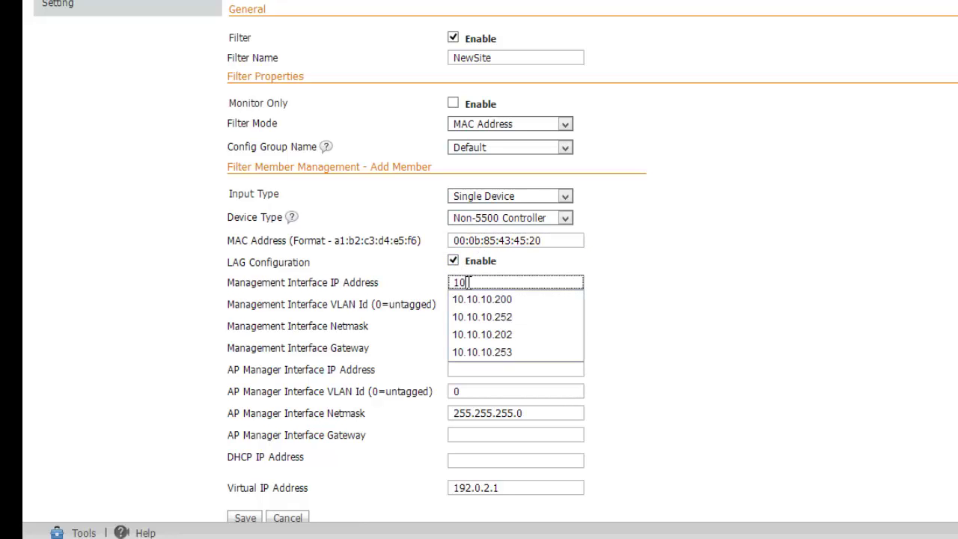
{"action": "left_click", "coordinate": [474, 301]}
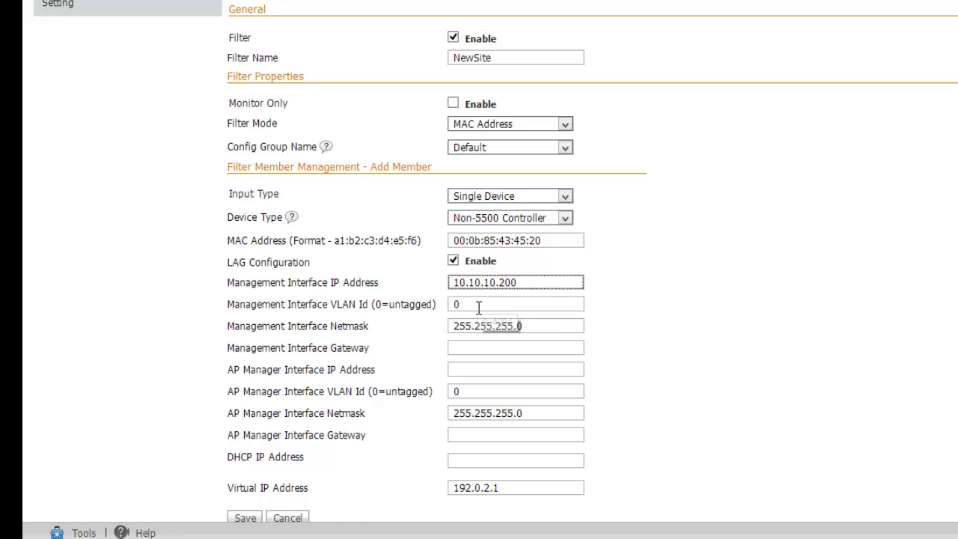
{"action": "double_click", "coordinate": [478, 304]}
{"action": "type", "text": "10"}
{"action": "left_click", "coordinate": [634, 298]}
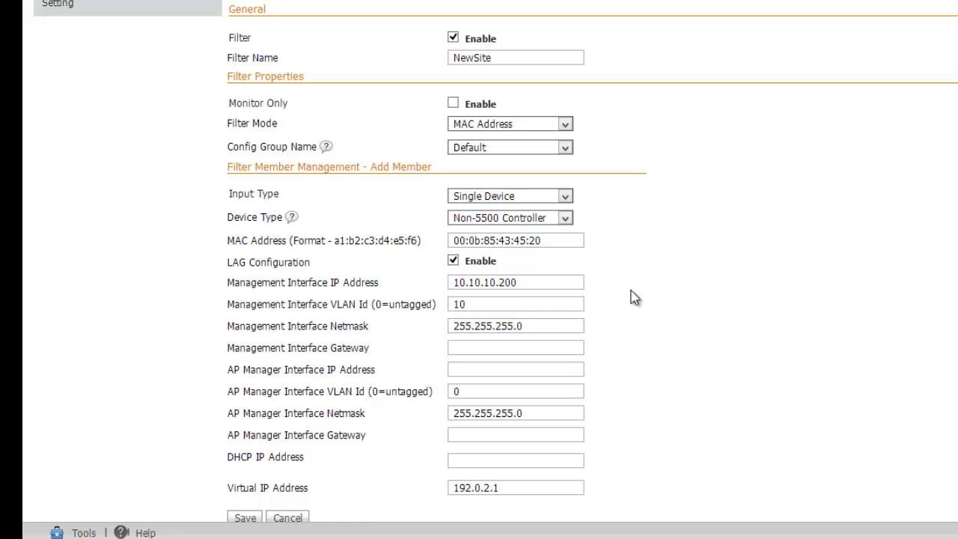
{"action": "left_click", "coordinate": [499, 344]}
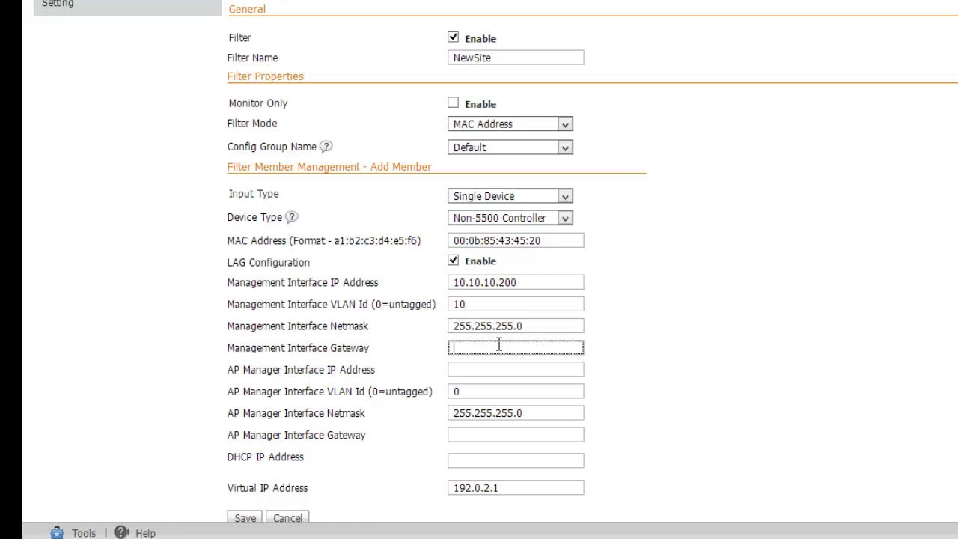
{"action": "type", "text": "10"}
{"action": "left_click", "coordinate": [501, 365]}
Set AP Manager IP 10.10.10.201, VLAN 10 and gateway 10.10.10.3.
{"action": "left_click", "coordinate": [504, 368]}
{"action": "type", "text": "10"}
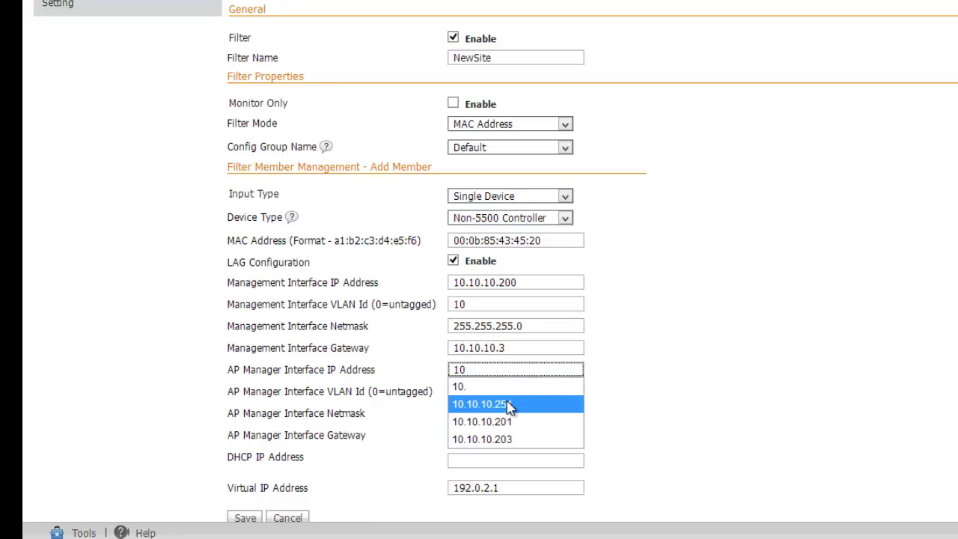
{"action": "left_click", "coordinate": [522, 423]}
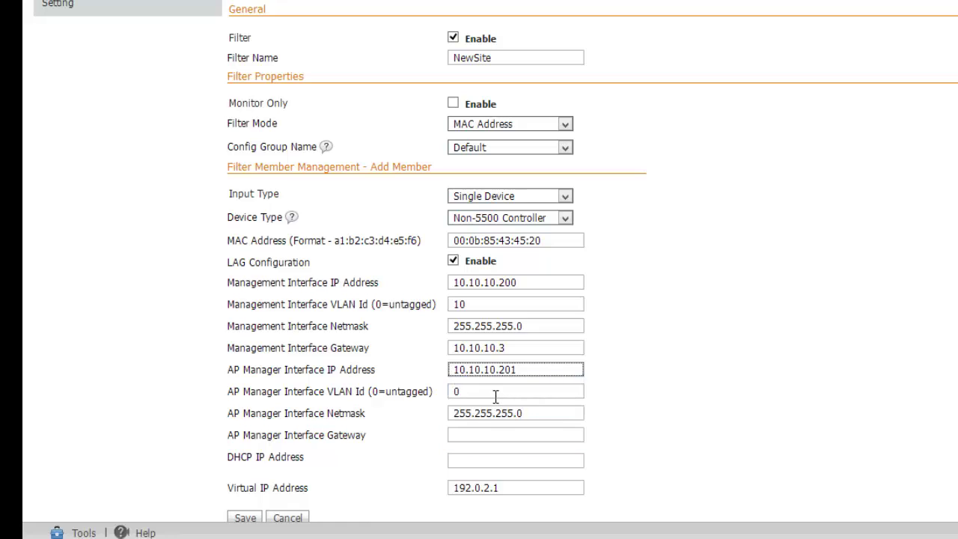
{"action": "double_click", "coordinate": [493, 395]}
{"action": "type", "text": "10"}
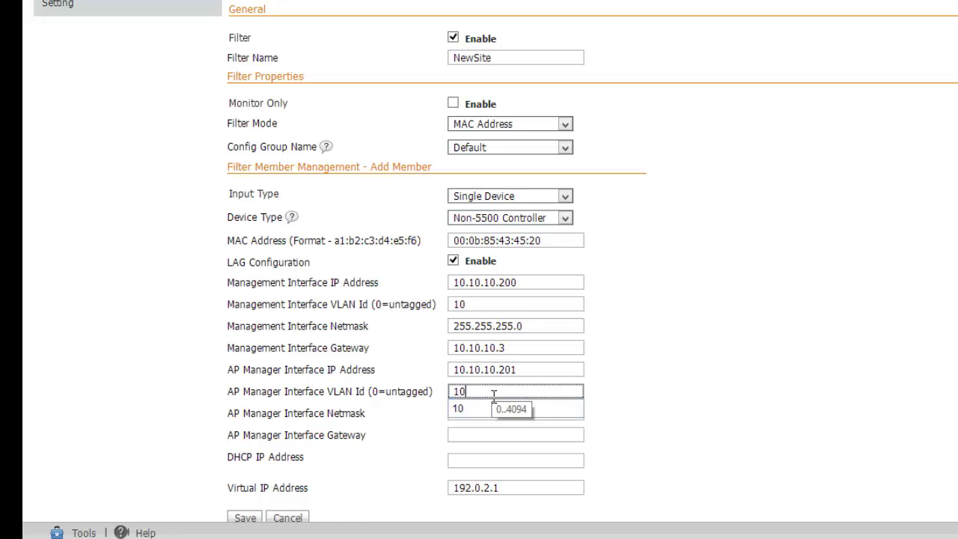
{"action": "left_click", "coordinate": [552, 413]}
{"action": "key", "text": "Down"}
{"action": "key", "text": "Return"}
{"action": "left_click", "coordinate": [491, 436]}
{"action": "type", "text": "10"}
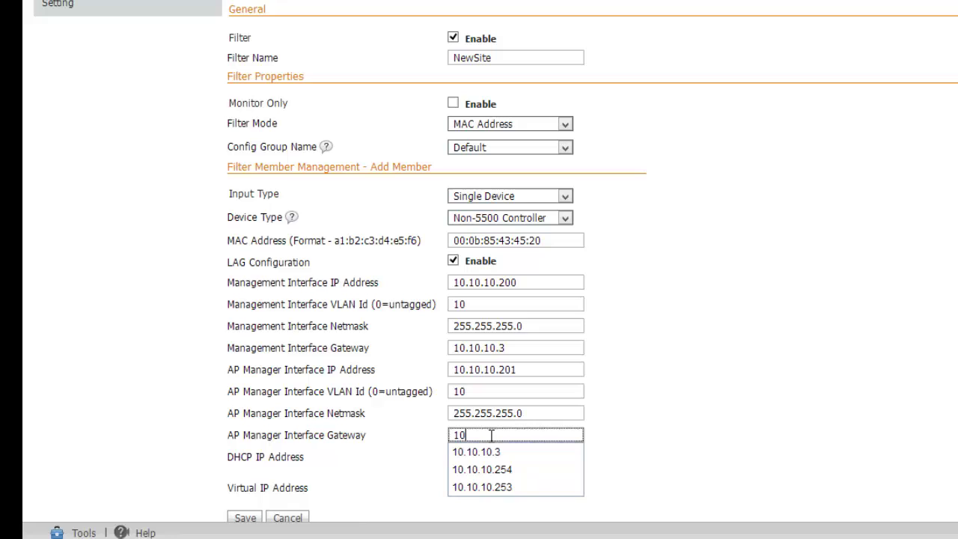
{"action": "left_click", "coordinate": [507, 458]}
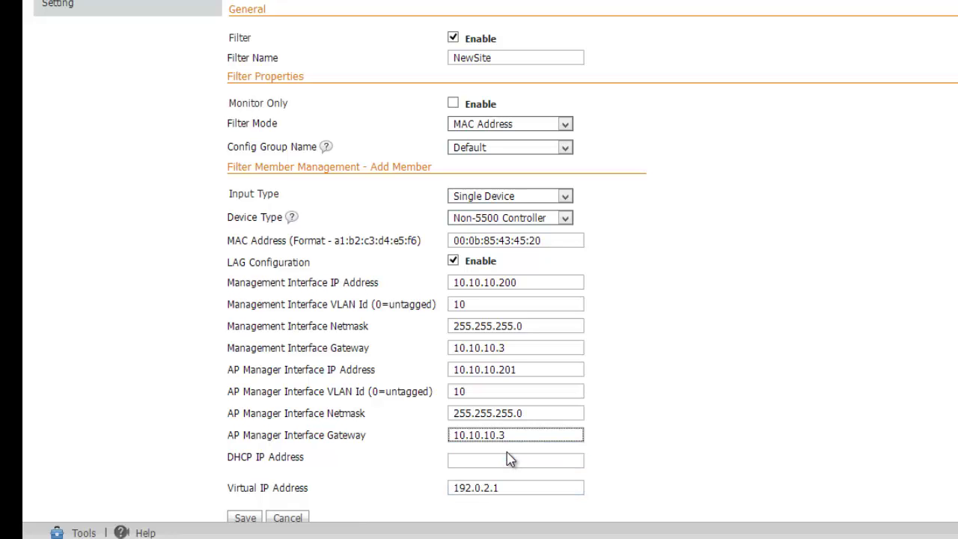
Set DHCP server 10.100.1.10 and save the NewSite filter.
{"action": "left_click", "coordinate": [499, 459]}
{"action": "type", "text": "10"}
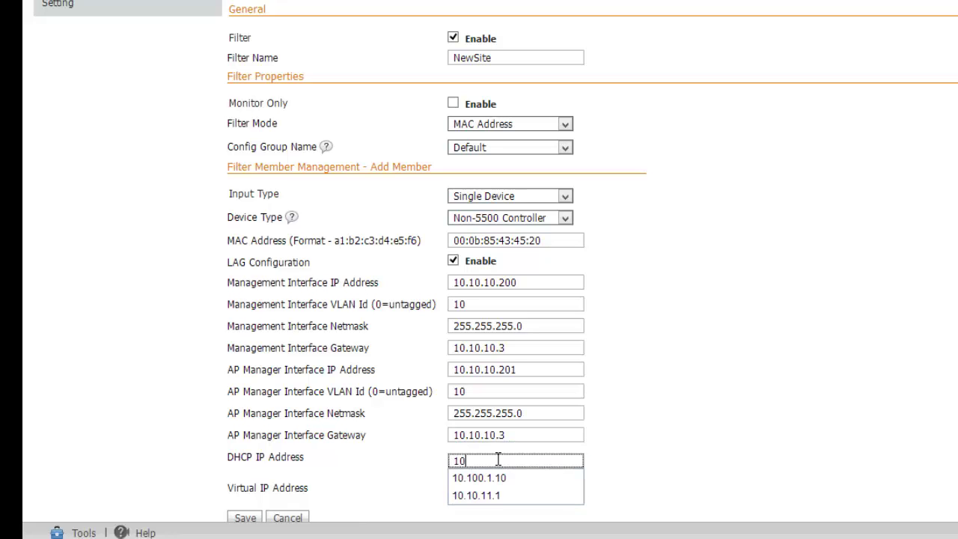
{"action": "left_click", "coordinate": [507, 475]}
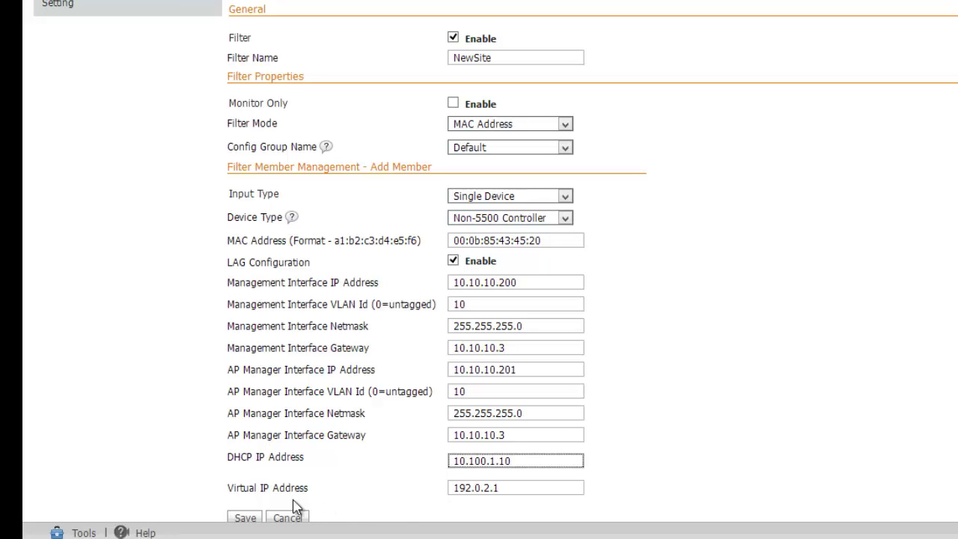
{"action": "left_click", "coordinate": [247, 519]}
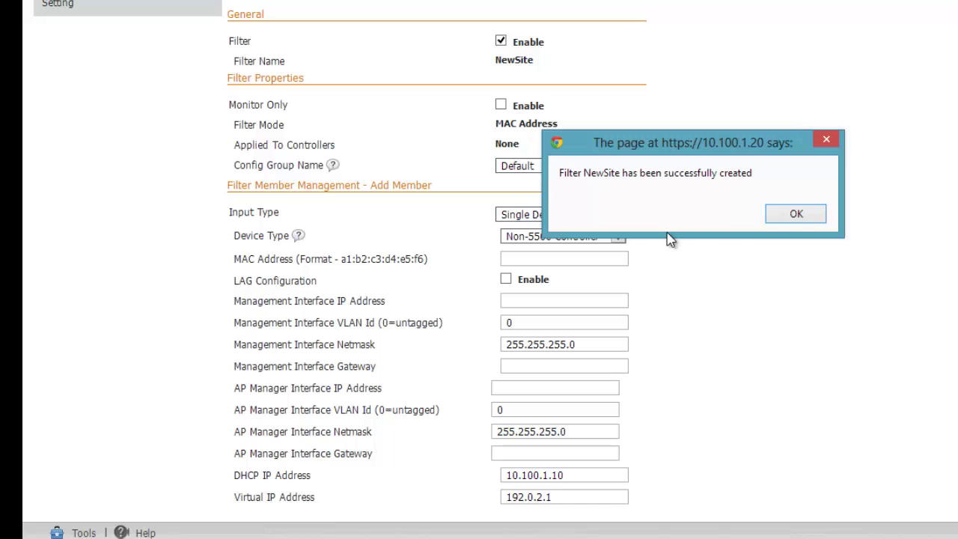
Dismiss the filter-created alert and scroll down the NewSite filter details page.
{"action": "left_click", "coordinate": [793, 217]}
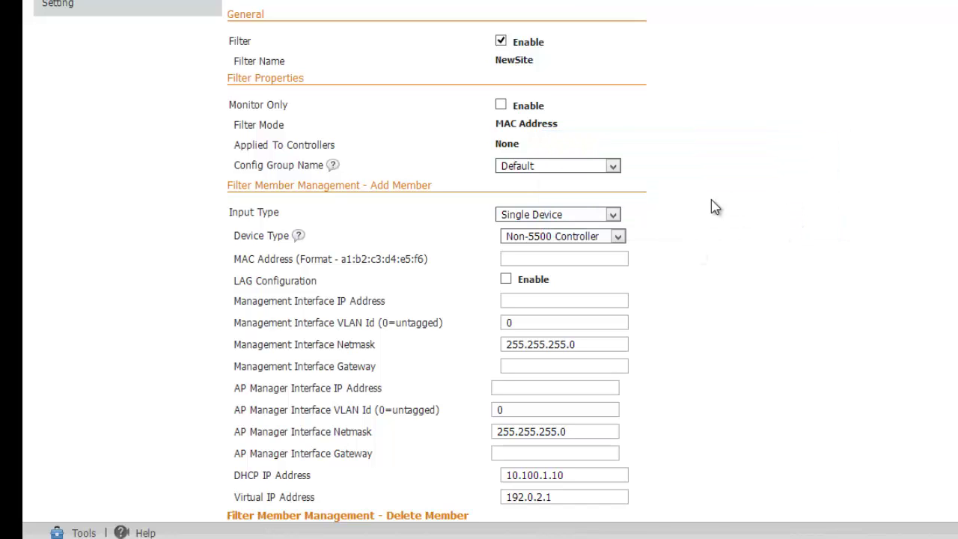
{"action": "scroll", "coordinate": [346, 489], "scroll_direction": "down", "scroll_amount": 2}
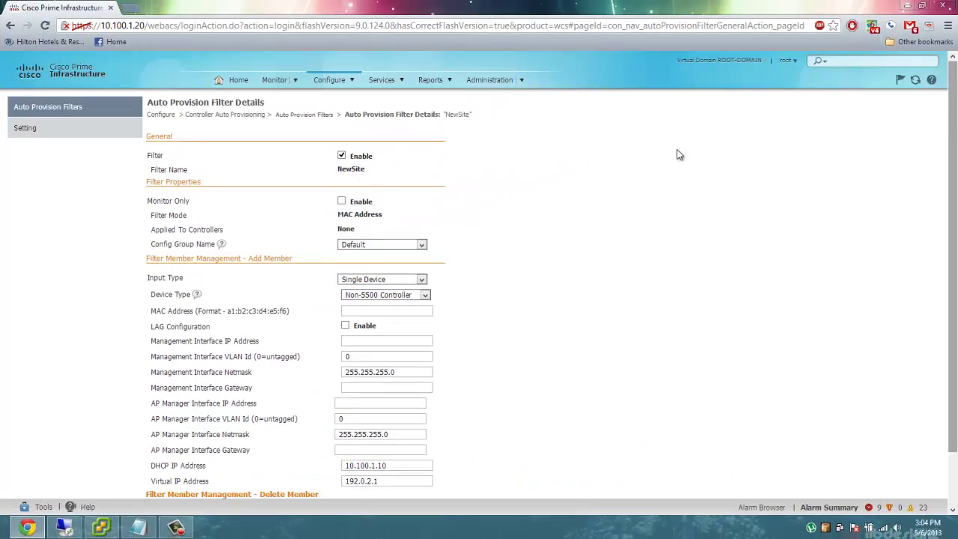
Go to Configure > Controller Configuration Groups, then type pwd in the server console.
{"action": "left_click", "coordinate": [346, 78]}
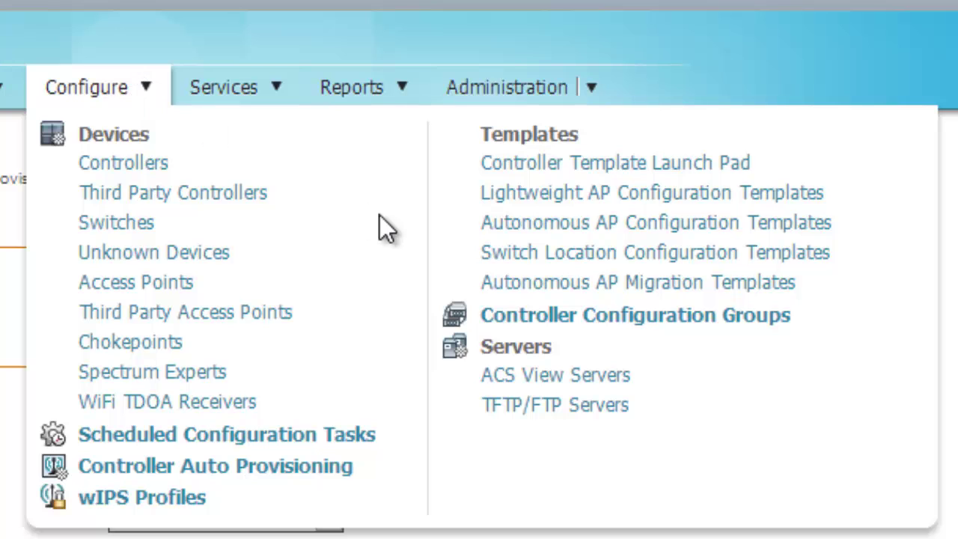
{"action": "left_click", "coordinate": [620, 317]}
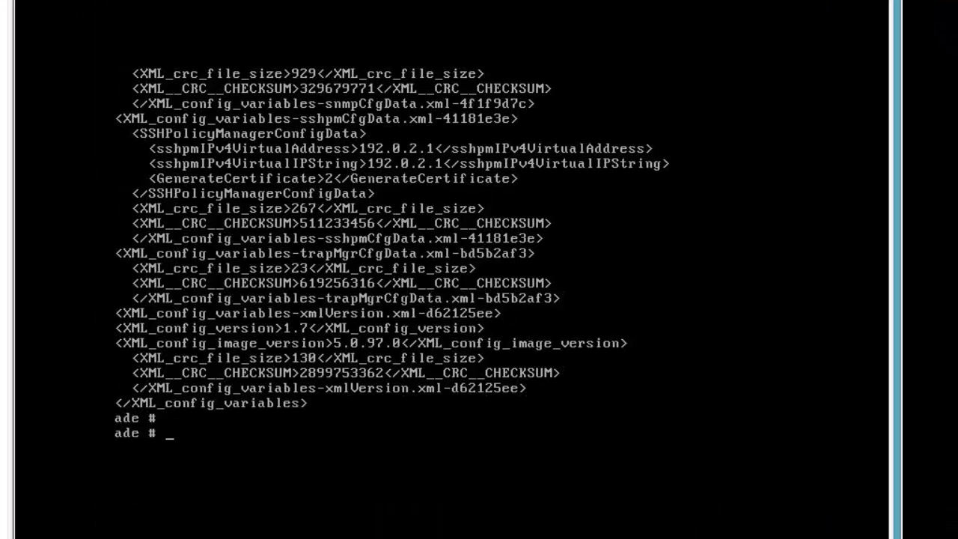
{"action": "type", "text": "pwd"}
Show the current directory and list the files in /localdisk/tftp.
{"action": "key", "text": "Return"}
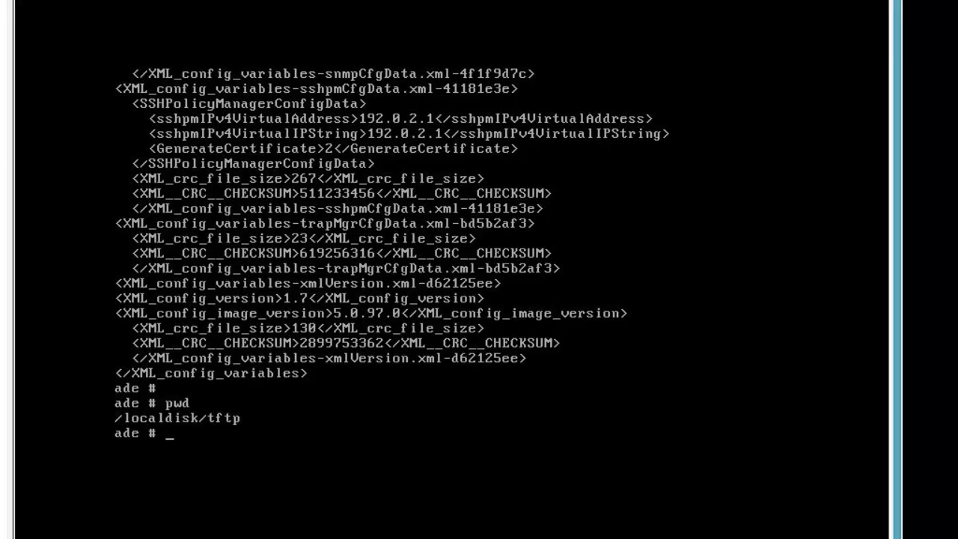
{"action": "type", "text": "ls"}
{"action": "key", "text": "Return"}
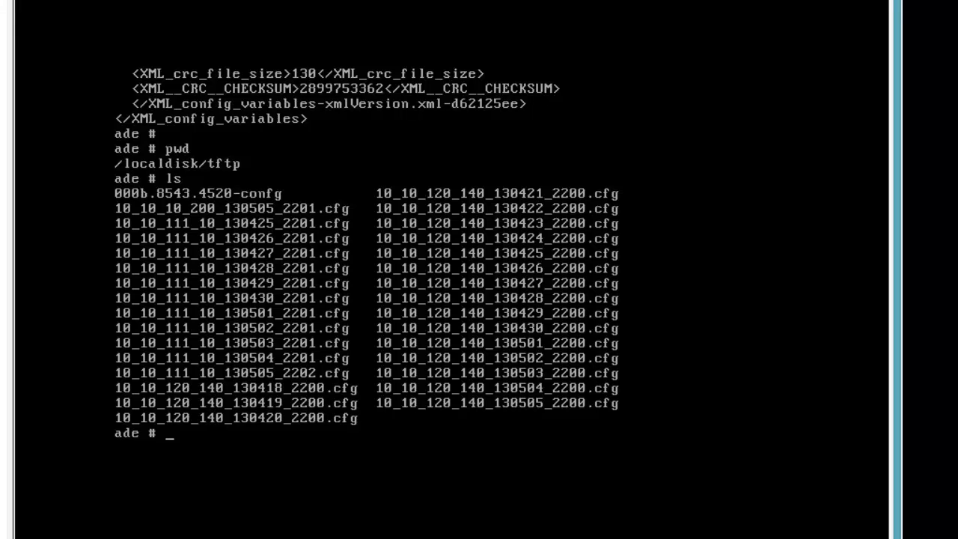
Page through 000b.8543.4520-config with 'cat 000b.8543.4520-config | more' to the end.
{"action": "type", "text": "cat 000b"}
{"action": "key", "text": "Tab"}
{"action": "type", "text": "| more"}
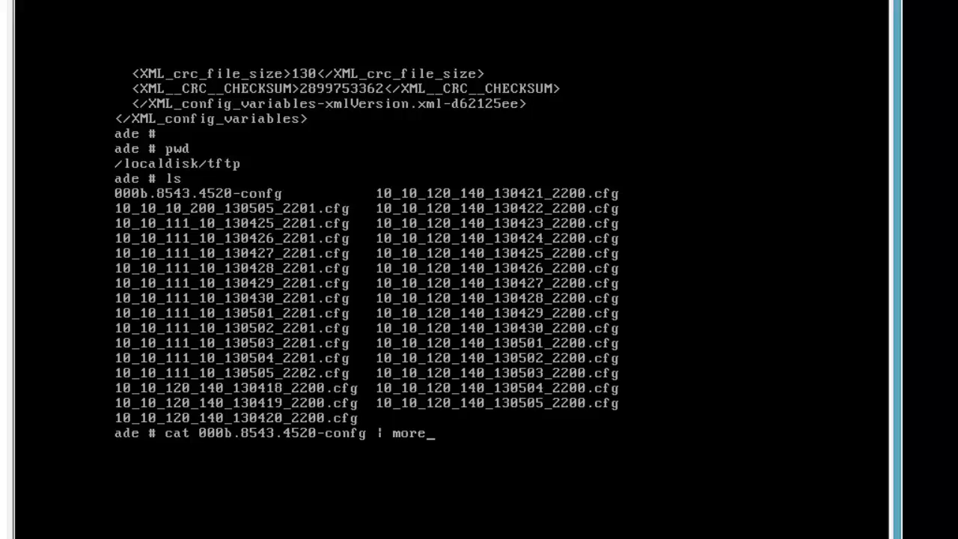
{"action": "key", "text": "Return"}
{"action": "key", "text": "space"}
{"action": "key", "text": "space"}
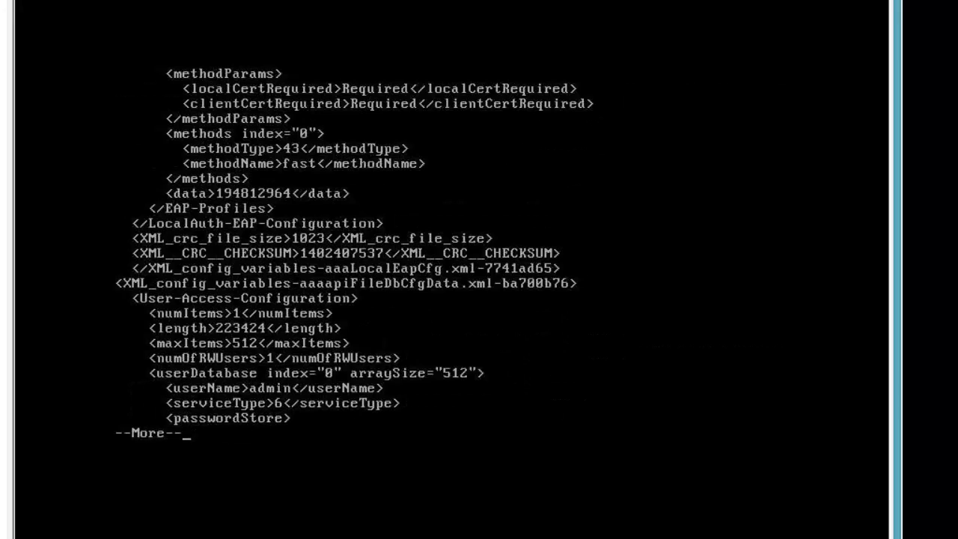
{"action": "key", "text": "space"}
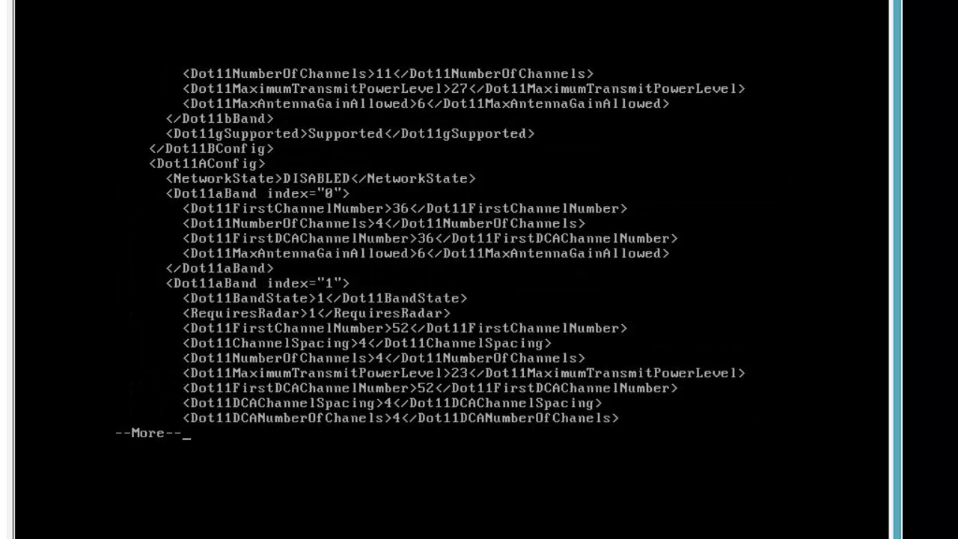
{"action": "key", "text": "space"}
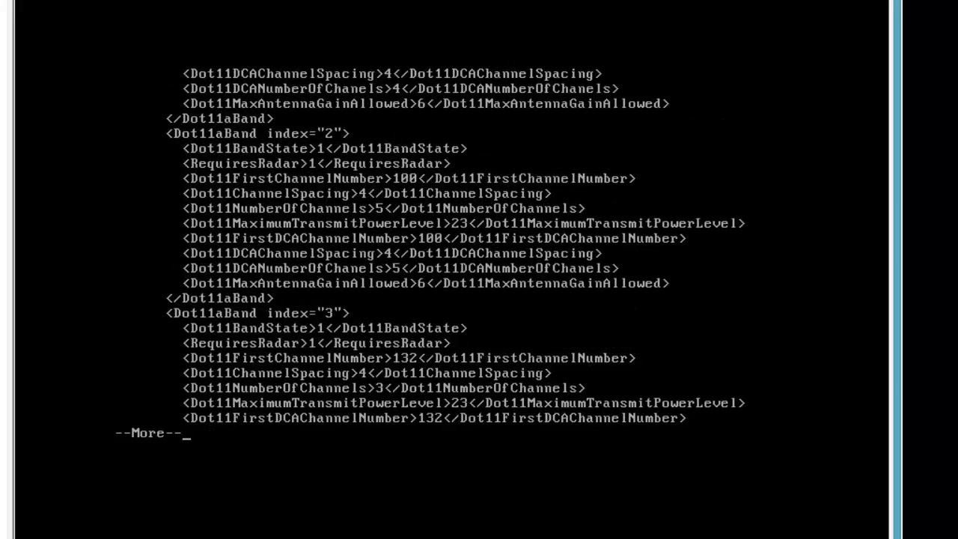
{"action": "key", "text": "space"}
{"action": "key", "text": "space"}
{"action": "key", "text": "space"}
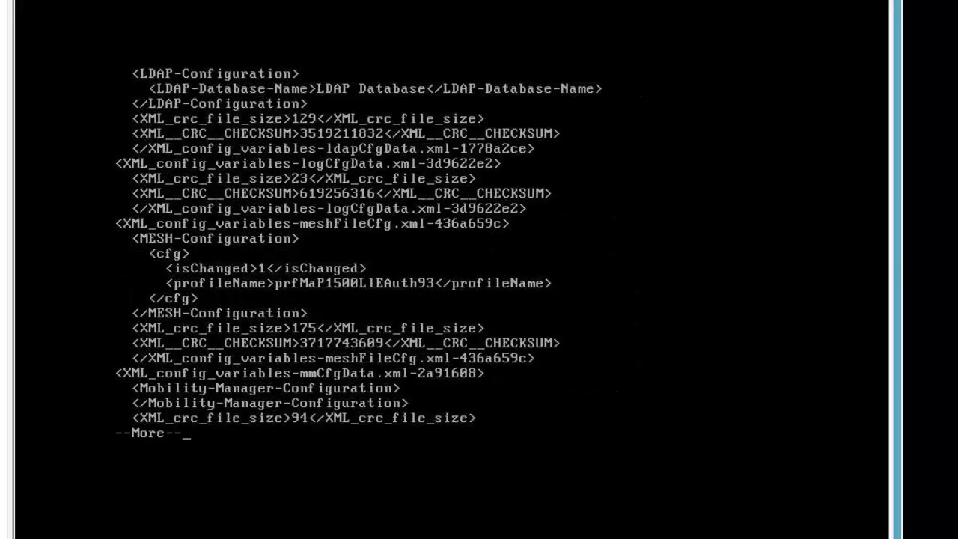
{"action": "key", "text": "space"}
{"action": "key", "text": "space"}
{"action": "key", "text": "space"}
{"action": "key", "text": "space"}
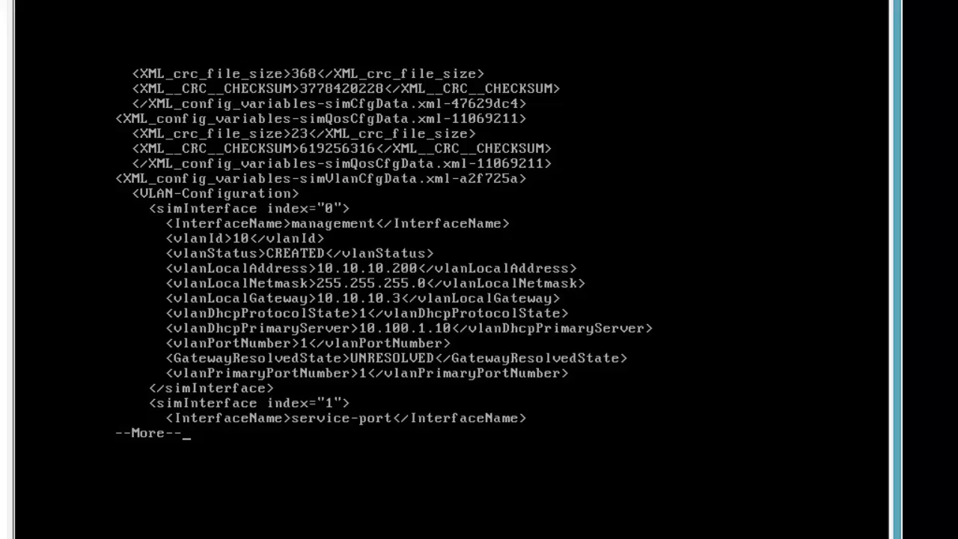
{"action": "key", "text": "space"}
{"action": "key", "text": "space"}
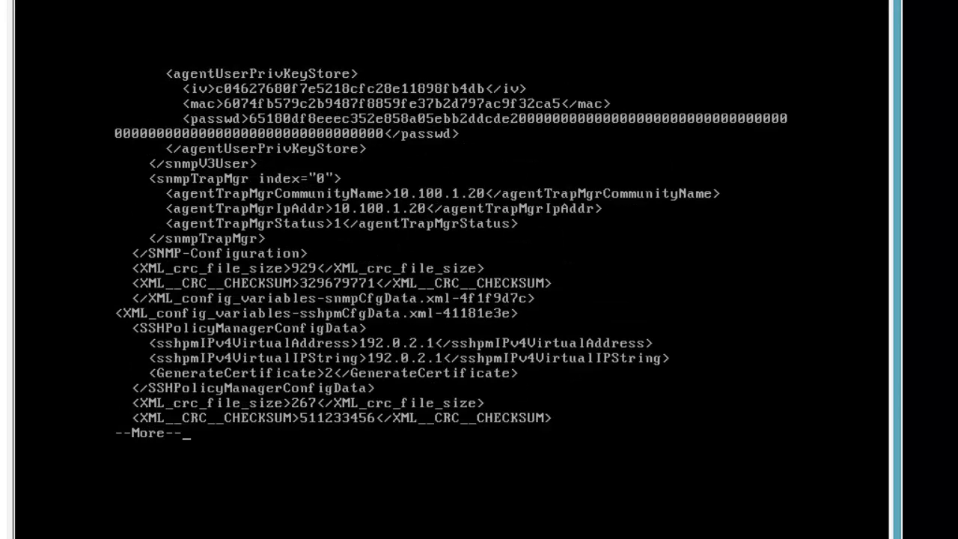
{"action": "key", "text": "space"}
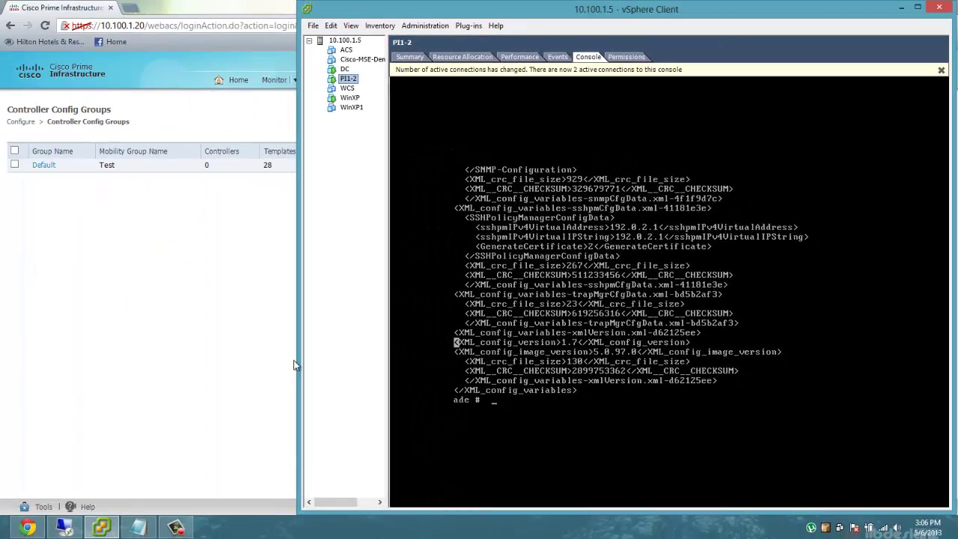
Bring SecureCRT forward on the WLC2 controller session.
{"action": "left_click", "coordinate": [64, 528]}
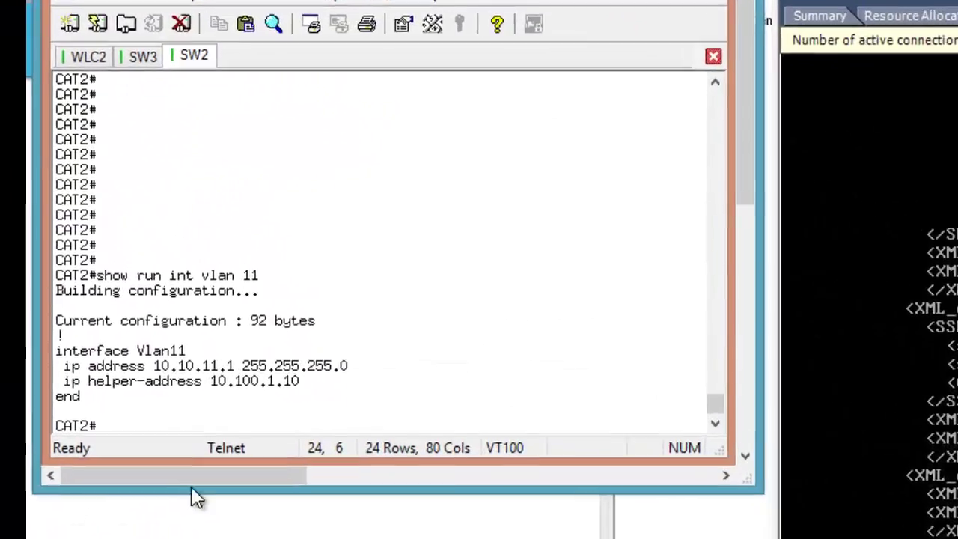
{"action": "left_click", "coordinate": [89, 56]}
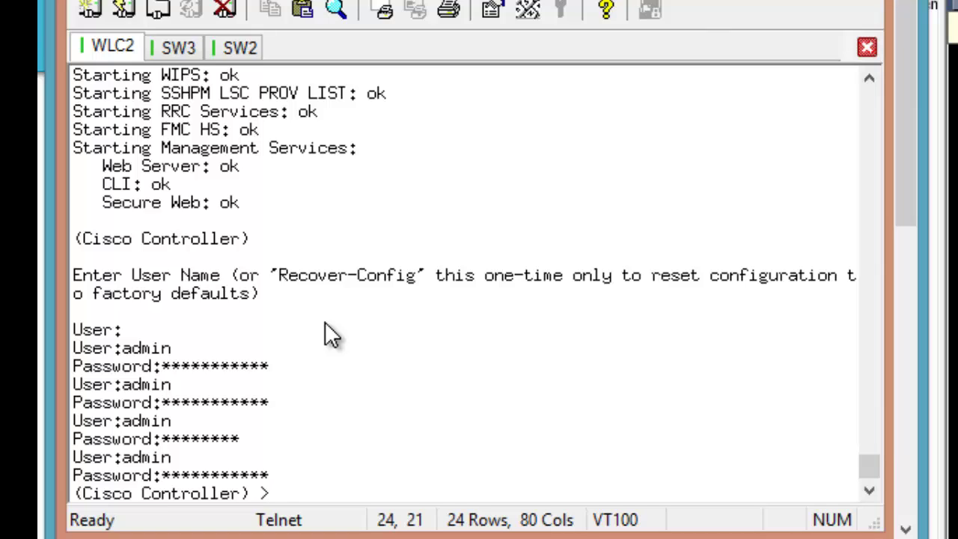
Run 'clear config' on WLC2, then 'reset system' without saving, confirming the restart.
{"action": "type", "text": "clear config"}
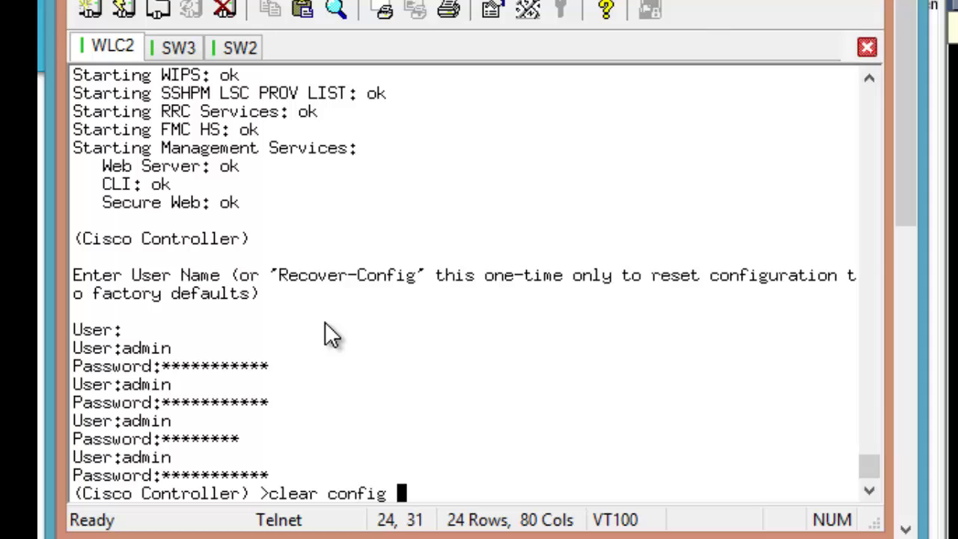
{"action": "key", "text": "Return"}
{"action": "type", "text": "y"}
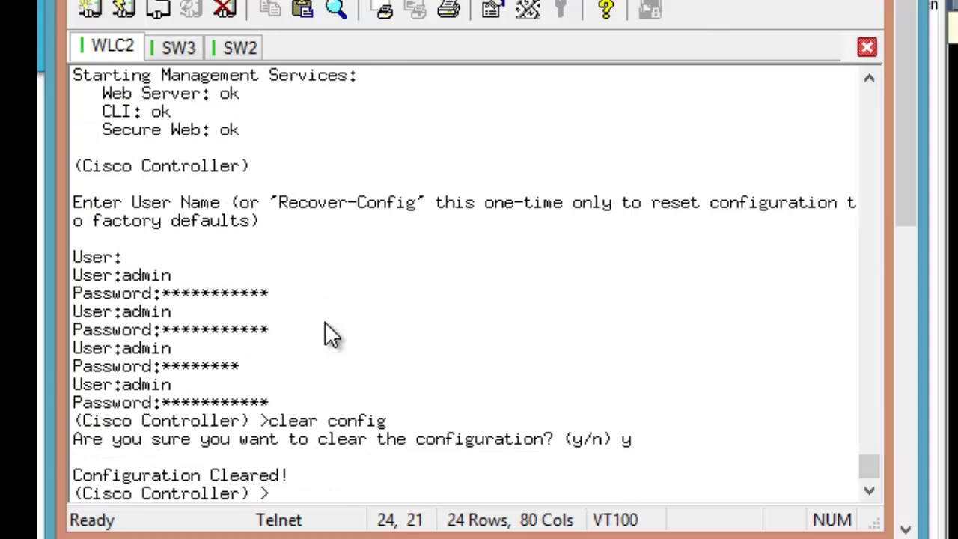
{"action": "type", "text": "reset system"}
{"action": "key", "text": "Return"}
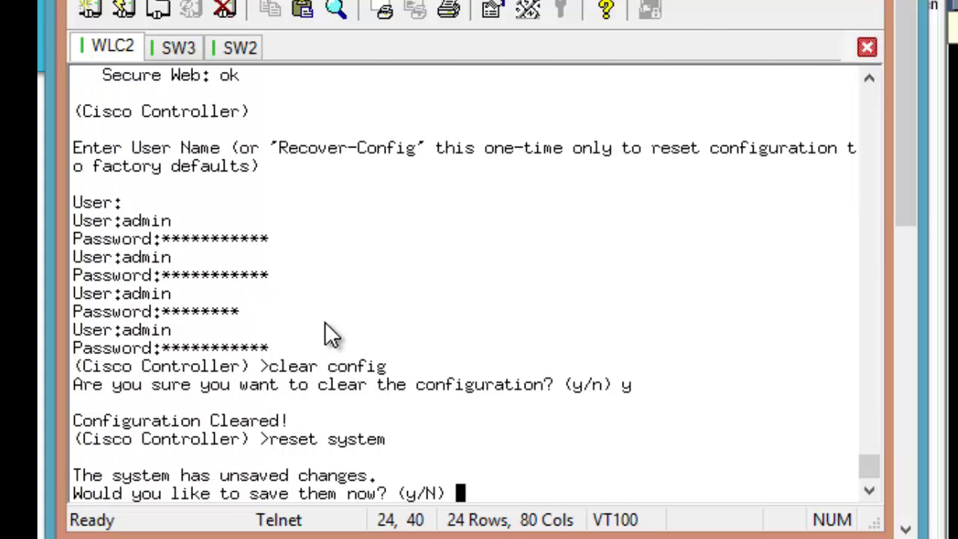
{"action": "type", "text": "n"}
{"action": "key", "text": "Return"}
{"action": "type", "text": "y"}
{"action": "key", "text": "Return"}
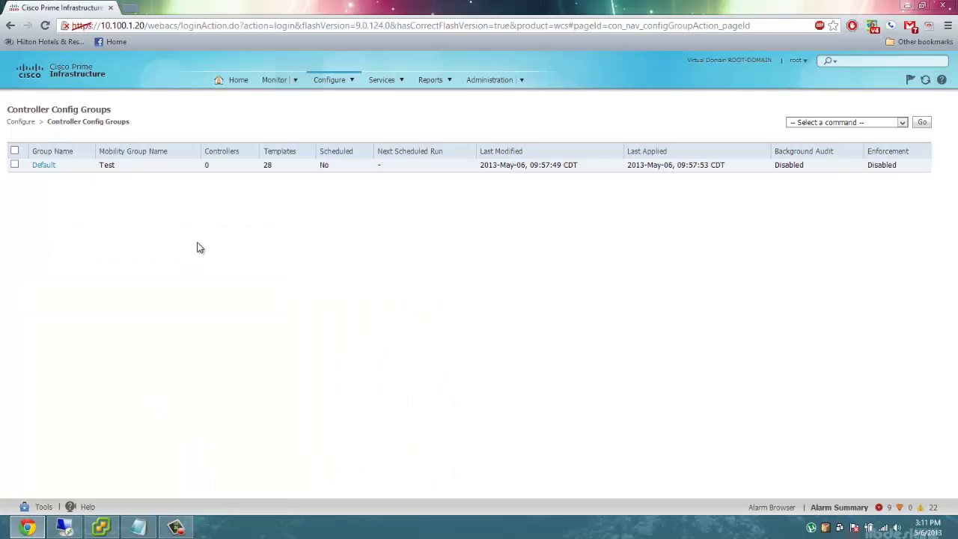
Open the NewSite auto provisioning filter and check device 00:0B:85:43:45:20 shows Not Applied.
{"action": "left_click", "coordinate": [331, 81]}
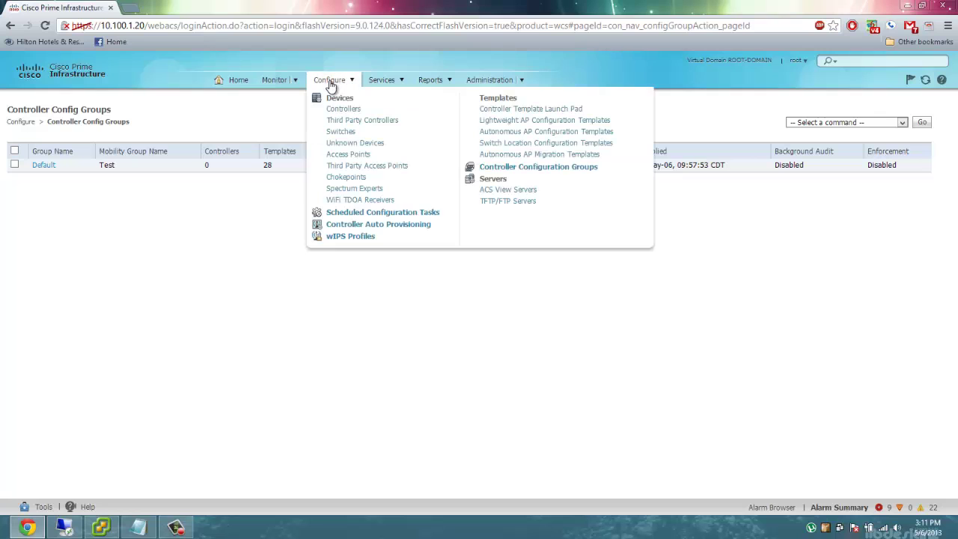
{"action": "left_click", "coordinate": [357, 229]}
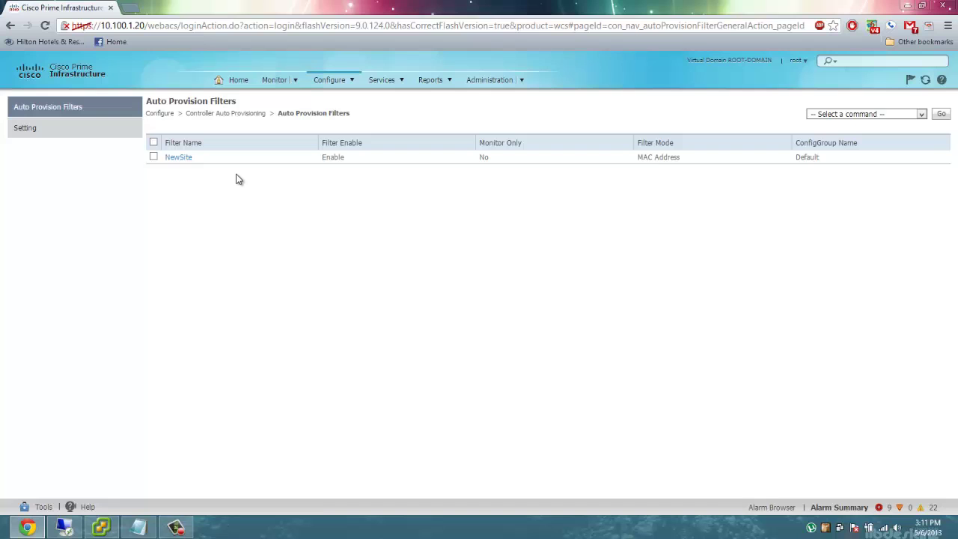
{"action": "left_click", "coordinate": [190, 159]}
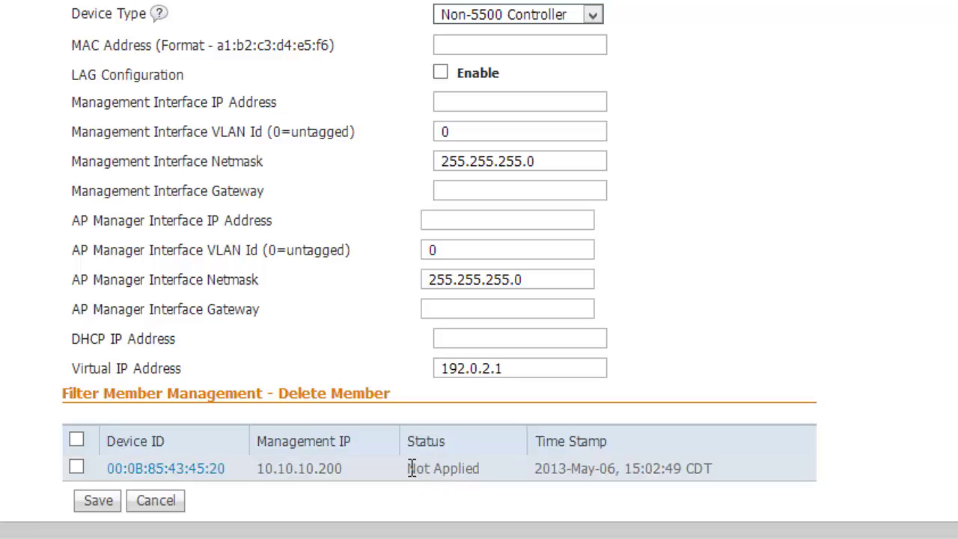
{"action": "left_click_drag", "start_coordinate": [411, 468], "coordinate": [483, 473]}
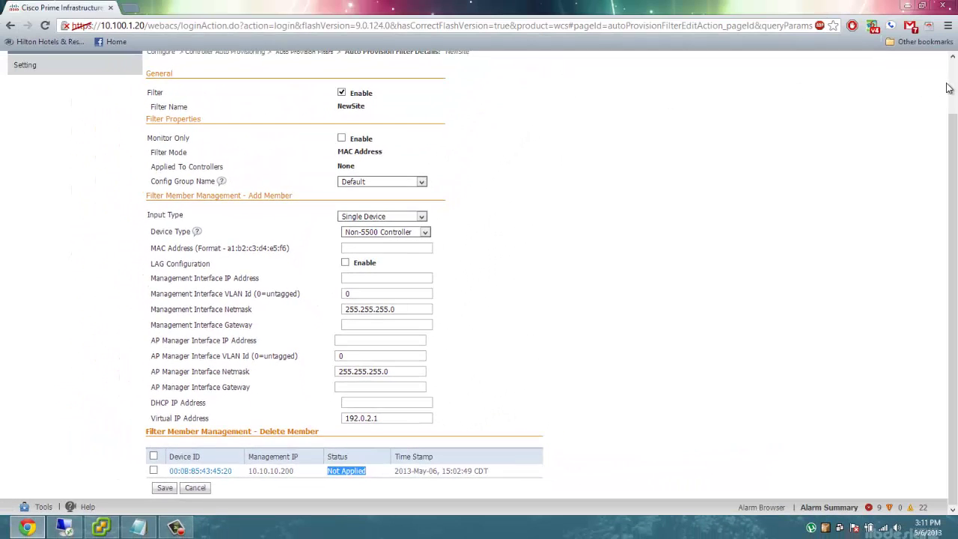
{"action": "left_click", "coordinate": [952, 89]}
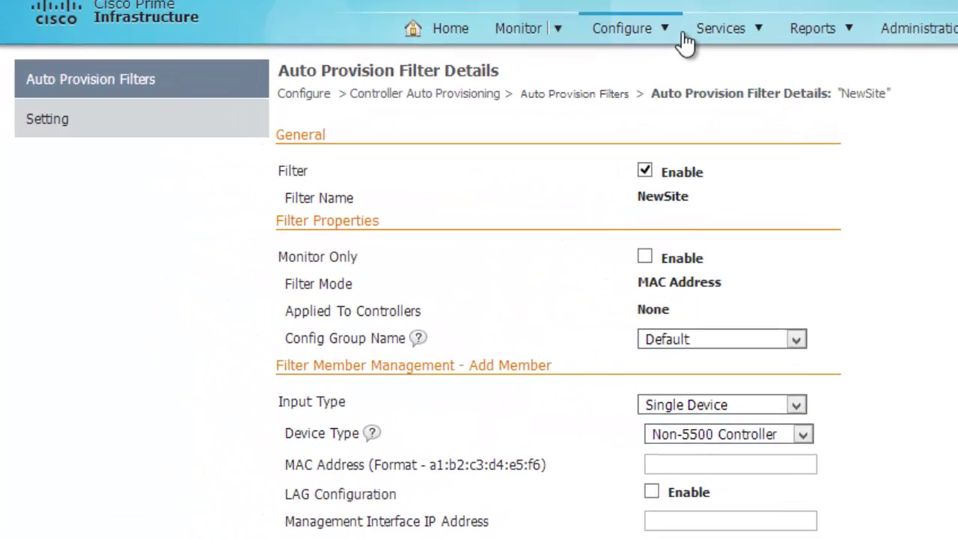
Open the Controllers list and reload it until controller 10.10.10.200 appears.
{"action": "left_click", "coordinate": [408, 72]}
{"action": "left_click", "coordinate": [685, 82]}
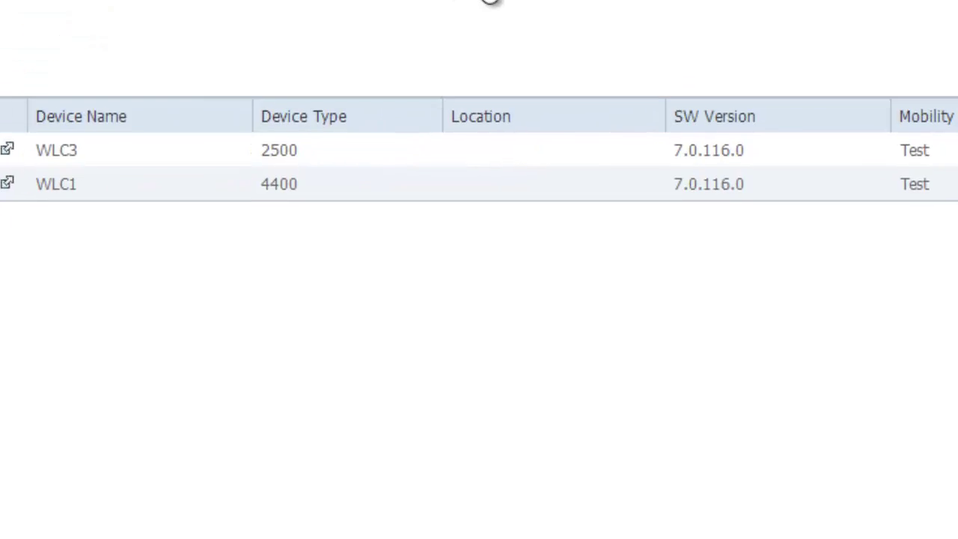
{"action": "left_click", "coordinate": [639, 25]}
{"action": "left_click", "coordinate": [685, 84]}
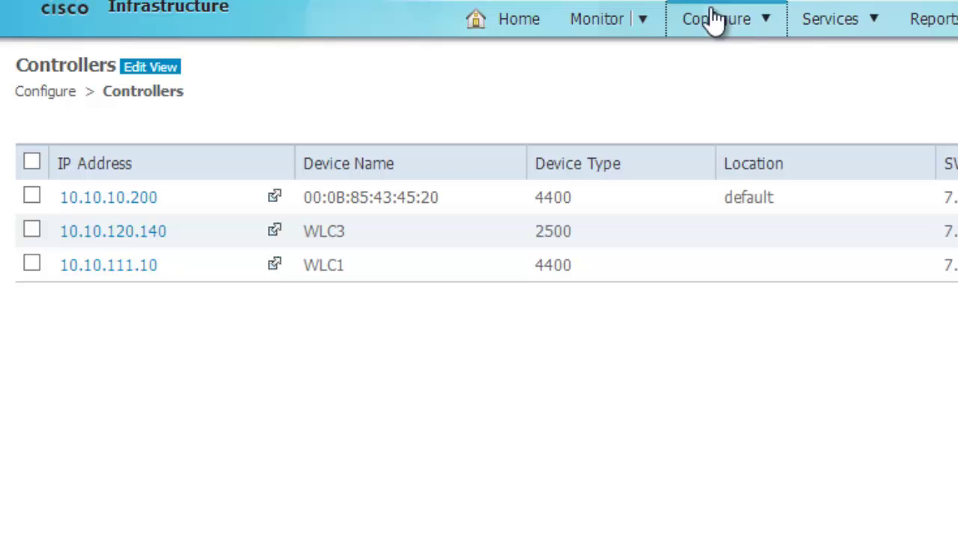
{"action": "left_click", "coordinate": [738, 22]}
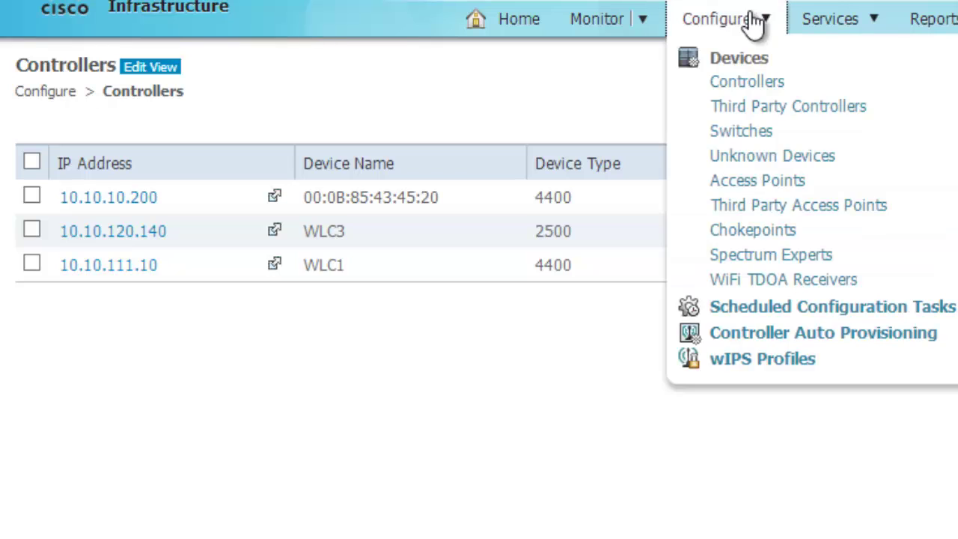
Open NewSite's device 00:0B:85:43:45:20 details and confirm its Applied status.
{"action": "left_click", "coordinate": [785, 336]}
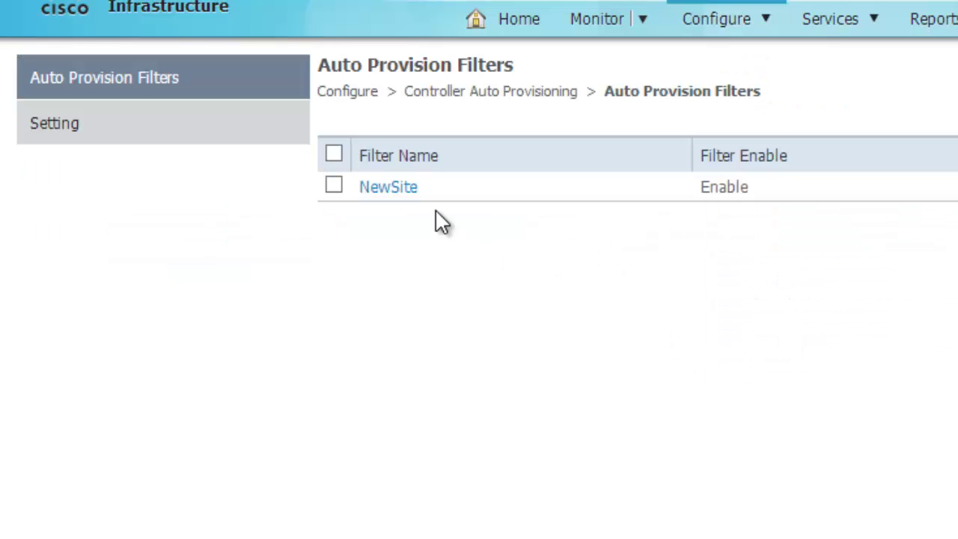
{"action": "left_click", "coordinate": [81, 133]}
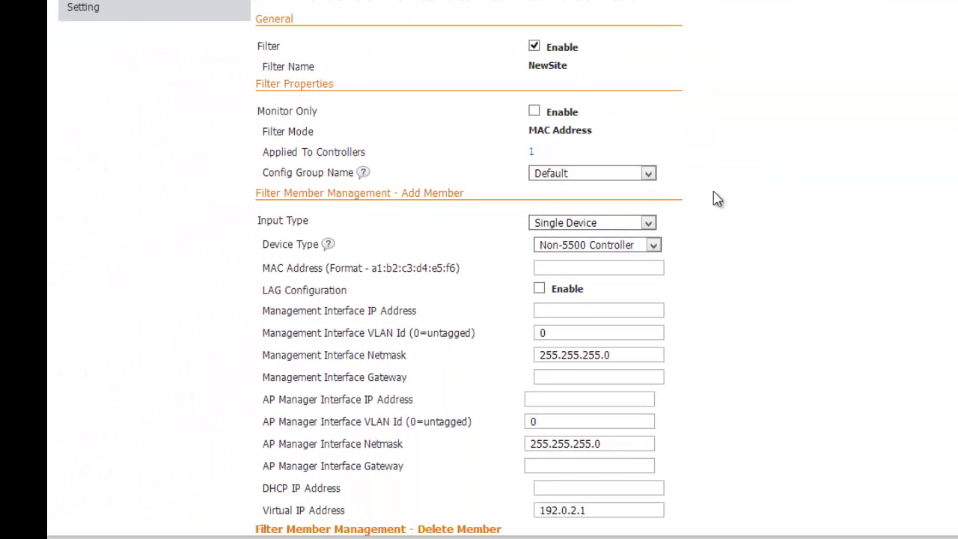
{"action": "scroll", "coordinate": [539, 270], "scroll_direction": "down", "scroll_amount": 2}
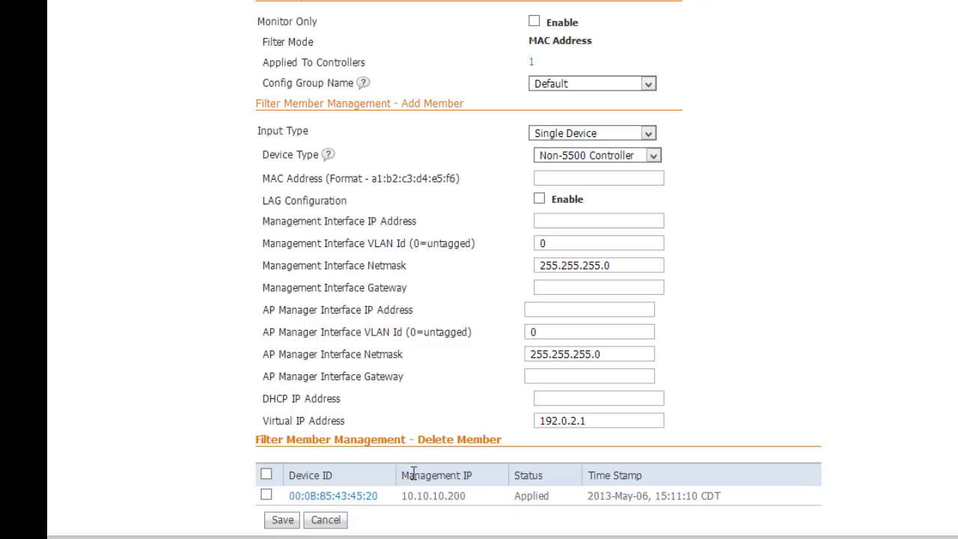
{"action": "left_click", "coordinate": [361, 496]}
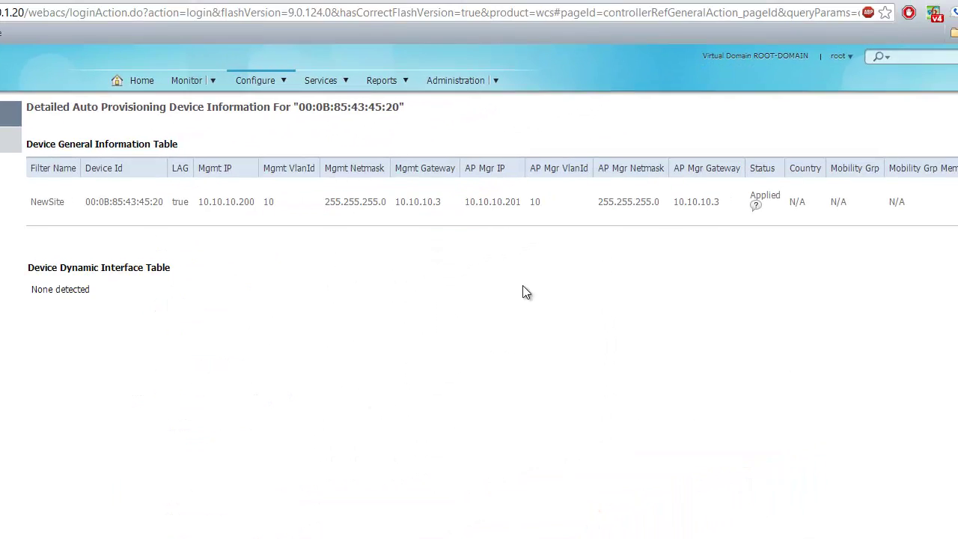
{"action": "mouse_move", "coordinate": [757, 199]}
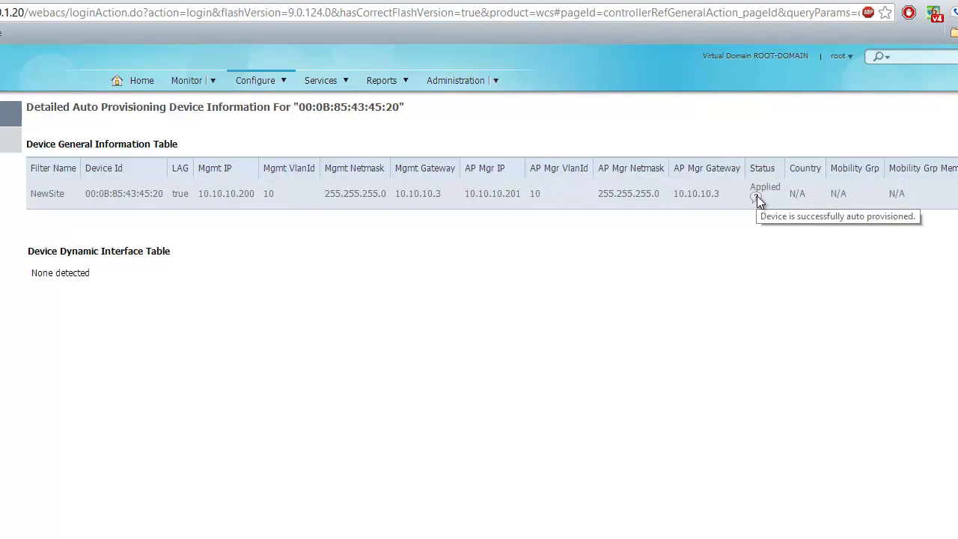